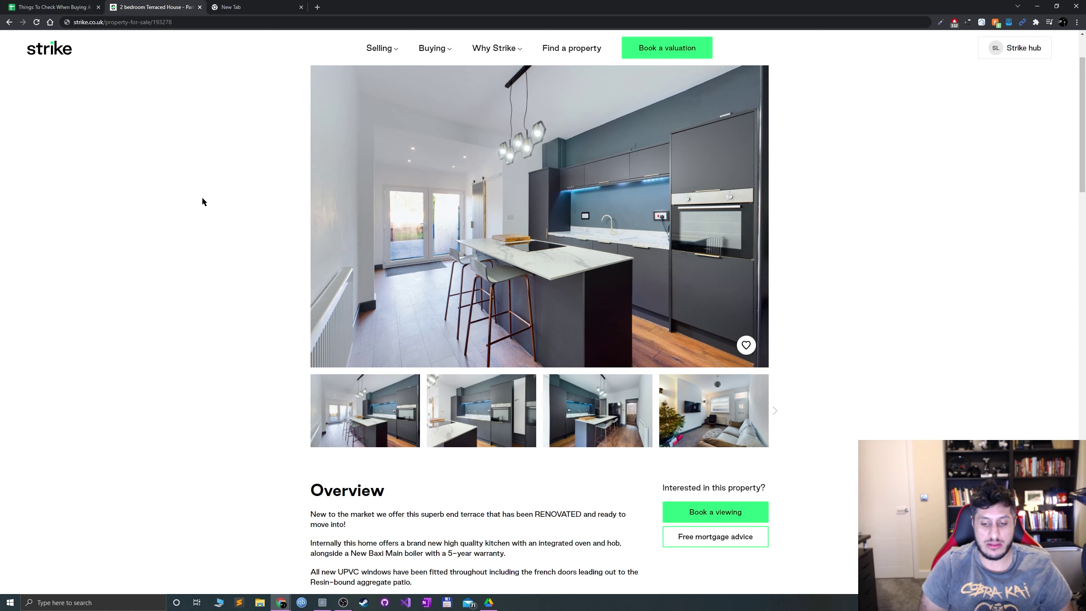
Browse the Strike property listing and expand its full overview details
scroll(180, 297, down, 5)
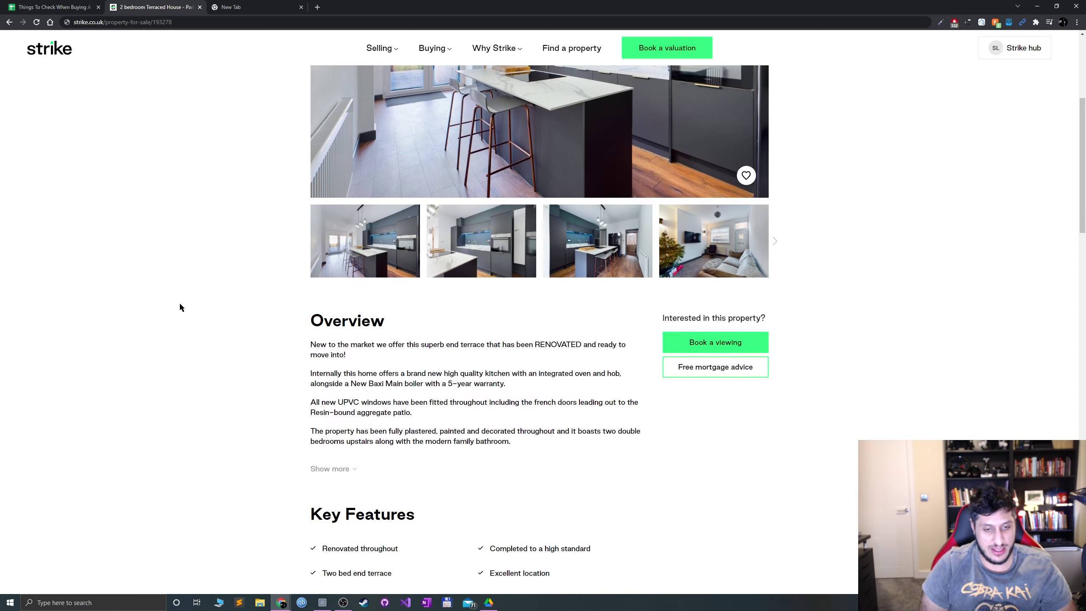
scroll(367, 503, down, 15)
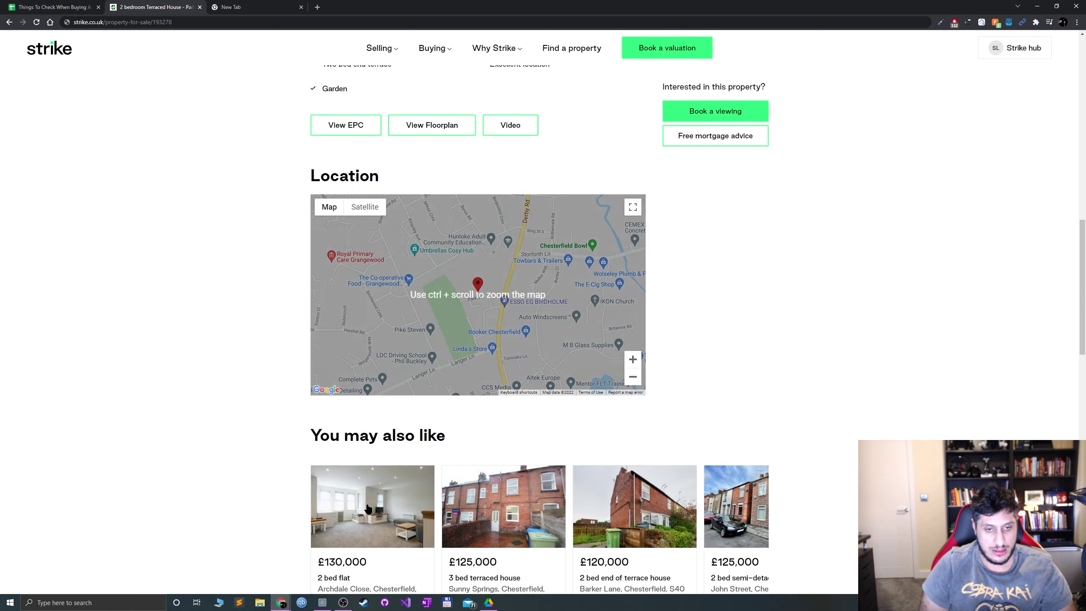
scroll(367, 504, up, 15)
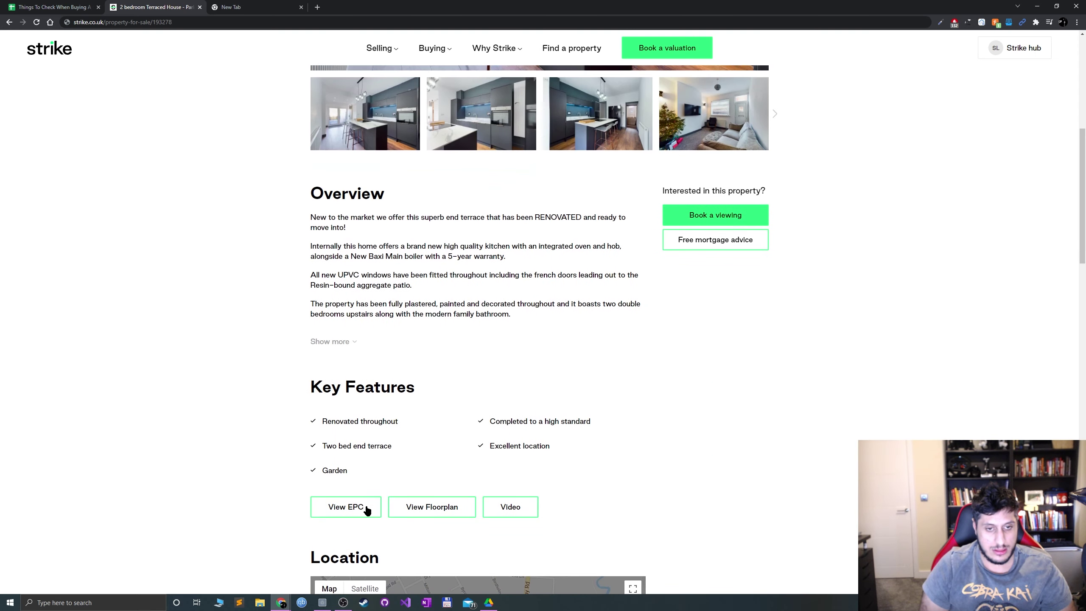
click(341, 344)
drag(315, 384, 370, 404)
click(370, 404)
scroll(325, 405, up, 5)
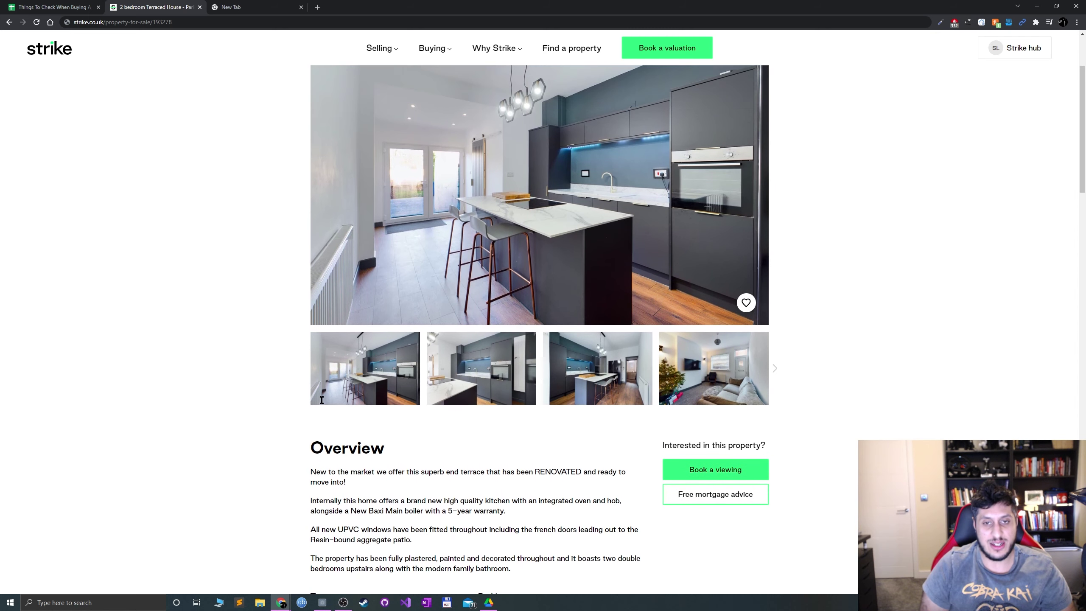
scroll(322, 404, up, 1)
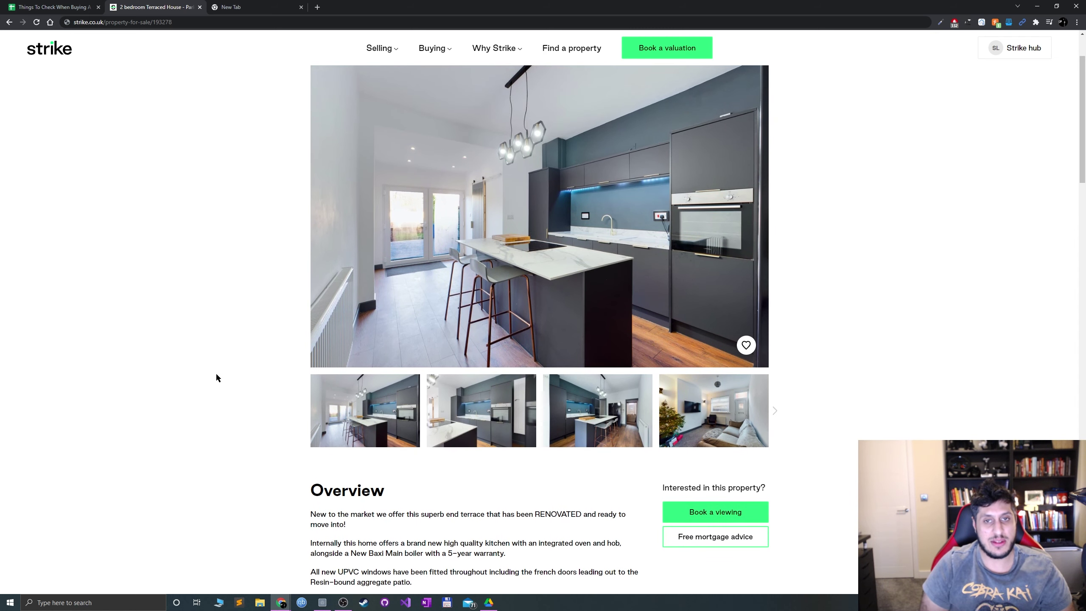
Examine the listing's tenure, build year, council tax, heating, parking and chain position details
scroll(216, 378, down, 4)
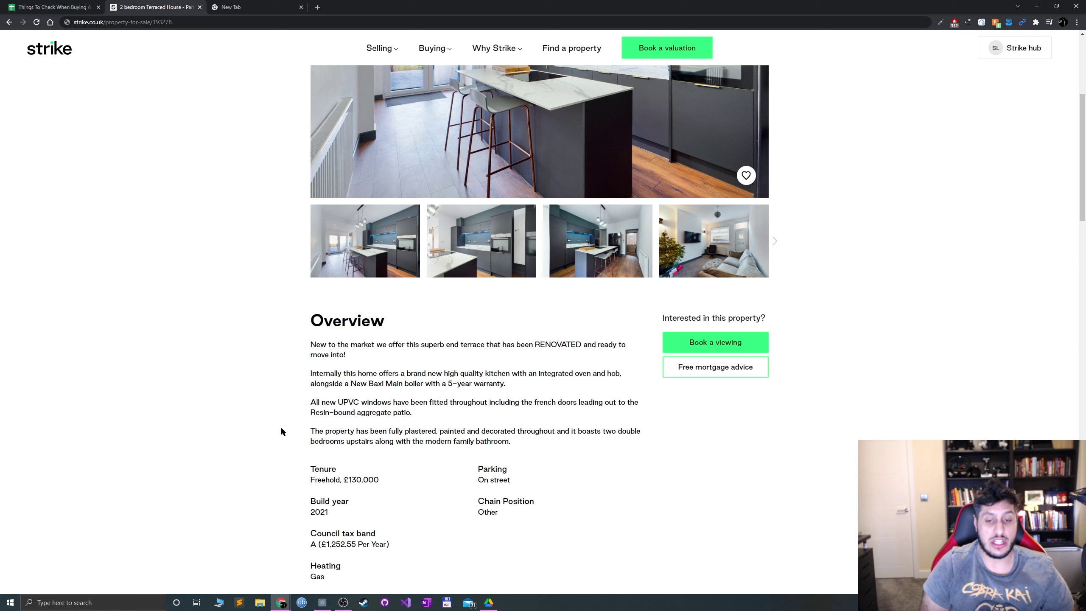
drag(440, 465, 545, 481)
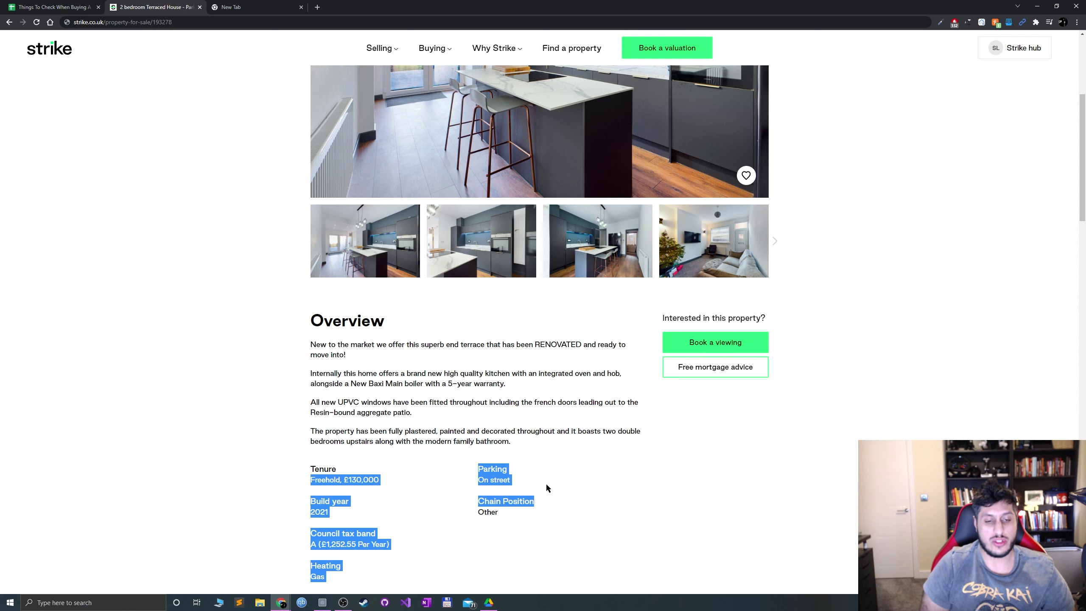
click(390, 466)
scroll(400, 473, up, 4)
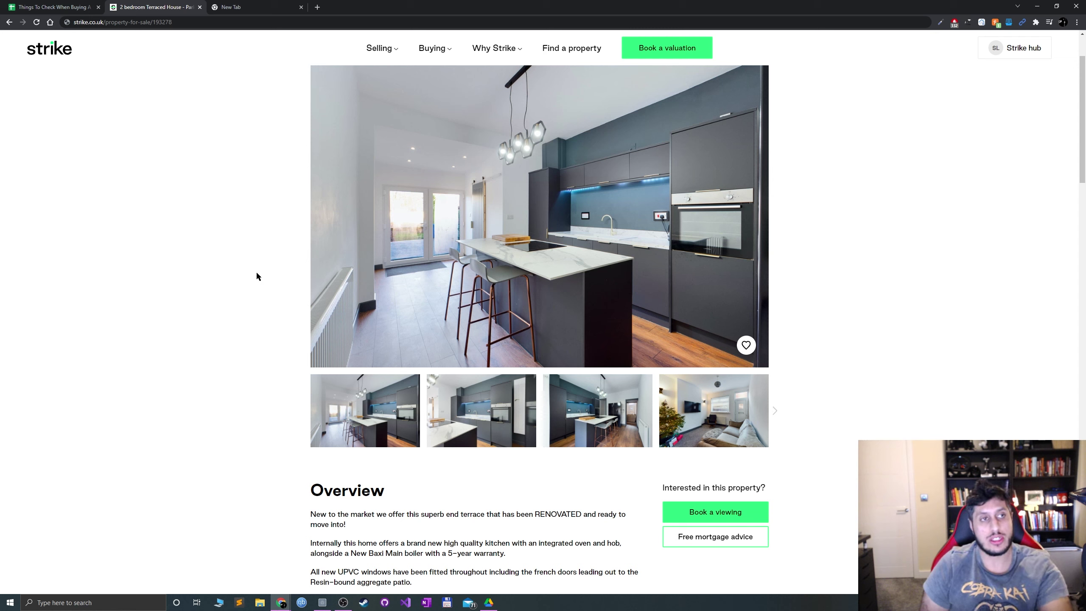
Switch to the home-buying checklist spreadsheet and review its broadband, freehold, transport link and school criteria
key(ctrl+shift+Tab)
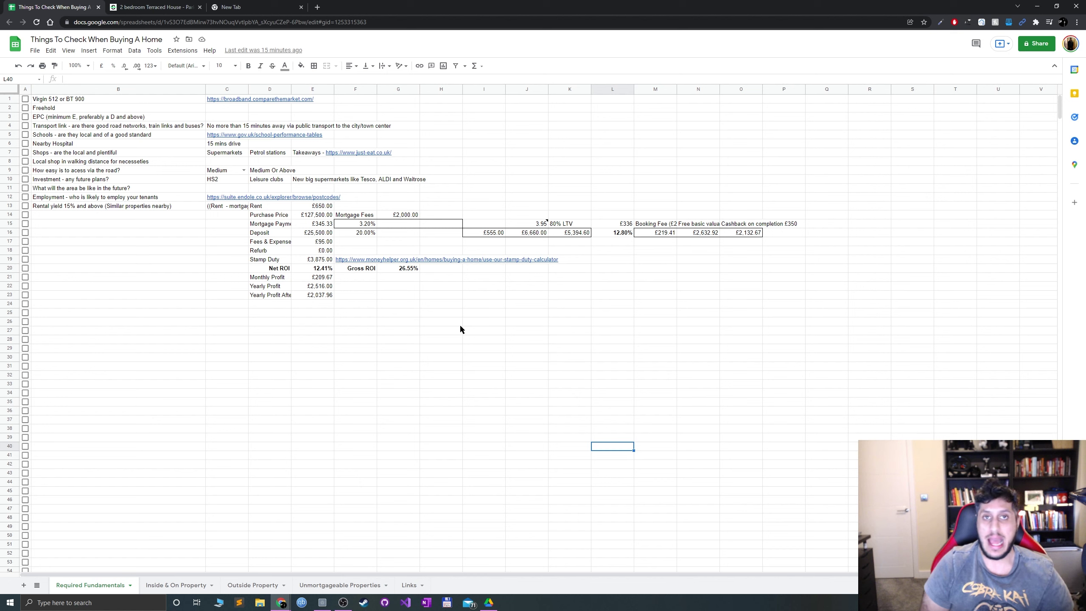
click(50, 99)
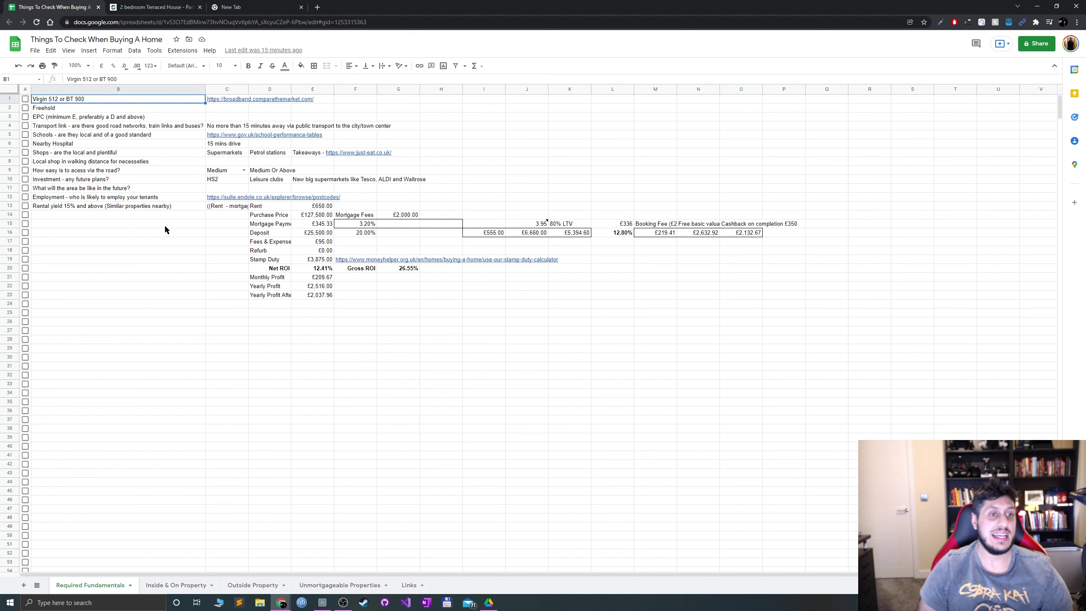
key(Down)
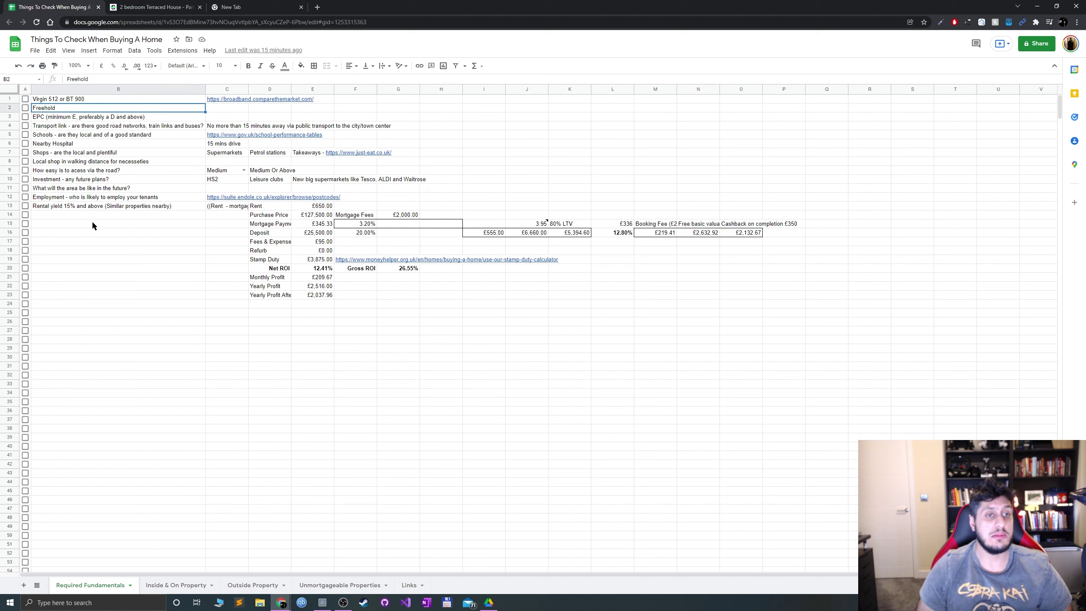
click(61, 127)
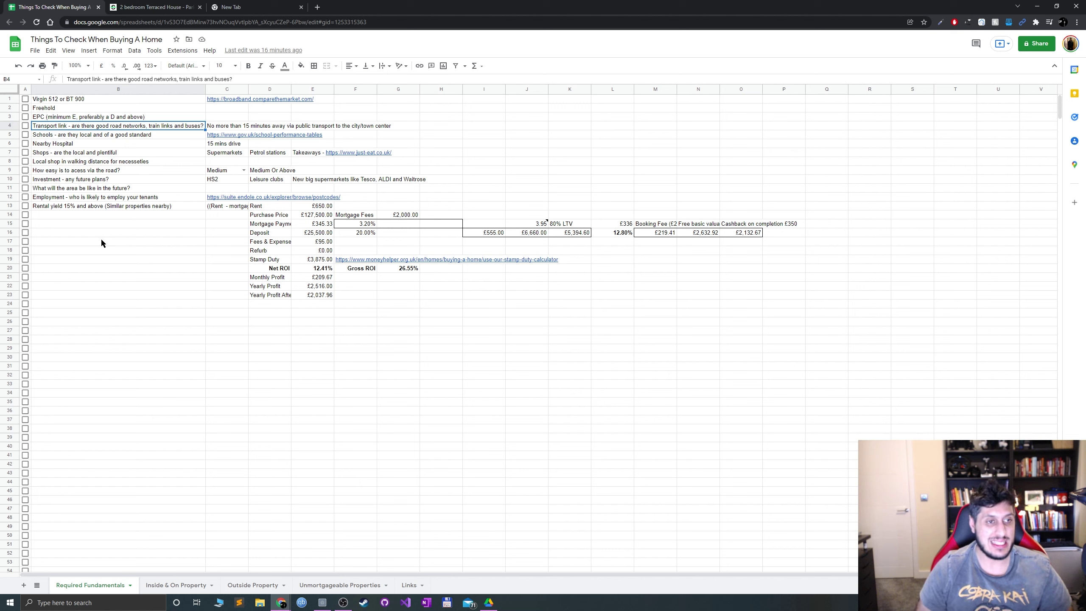
click(68, 139)
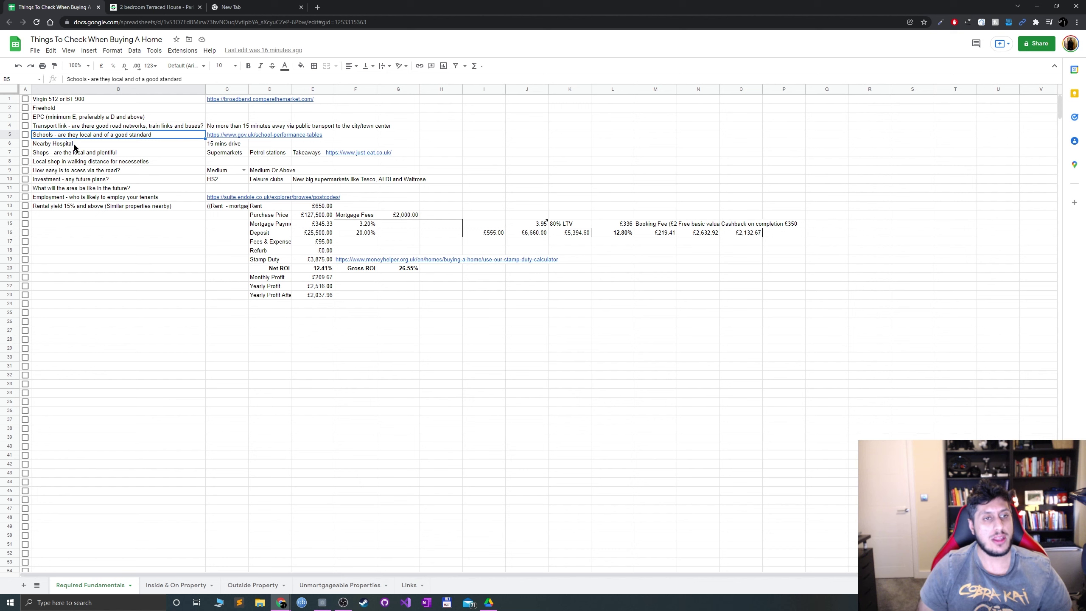
click(229, 135)
click(169, 242)
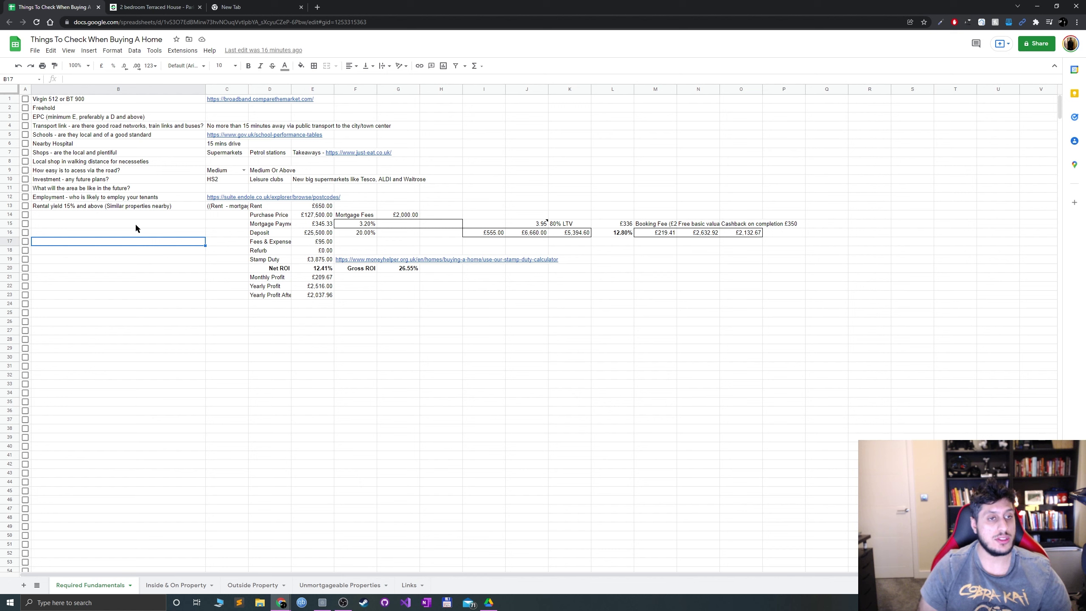
Review the checklist's nearby hospital and local shops criteria, including the supermarket, petrol station and takeaway notes
click(86, 144)
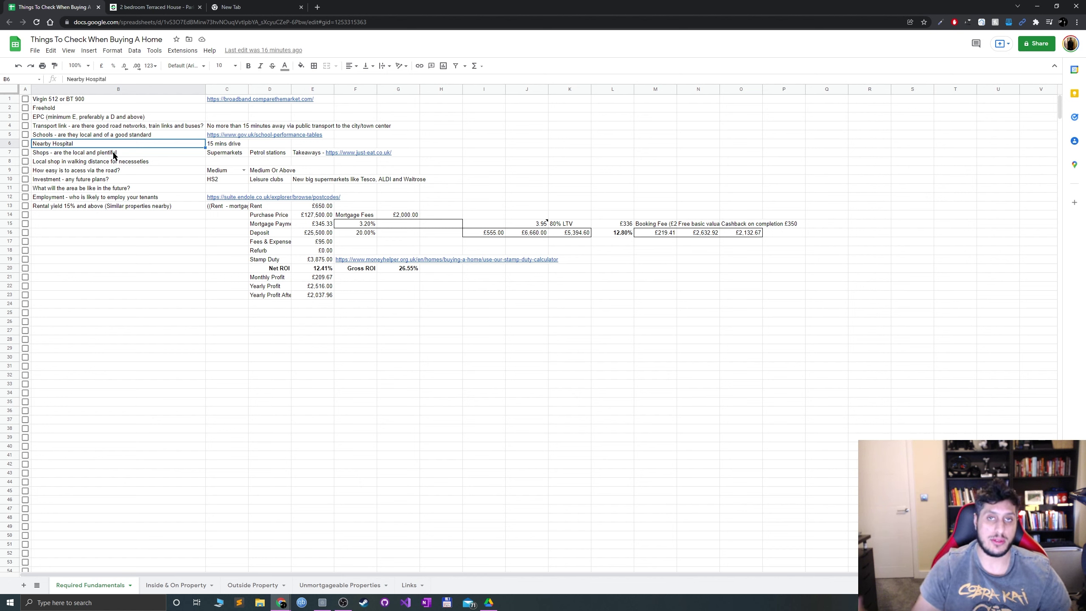
click(114, 154)
click(233, 153)
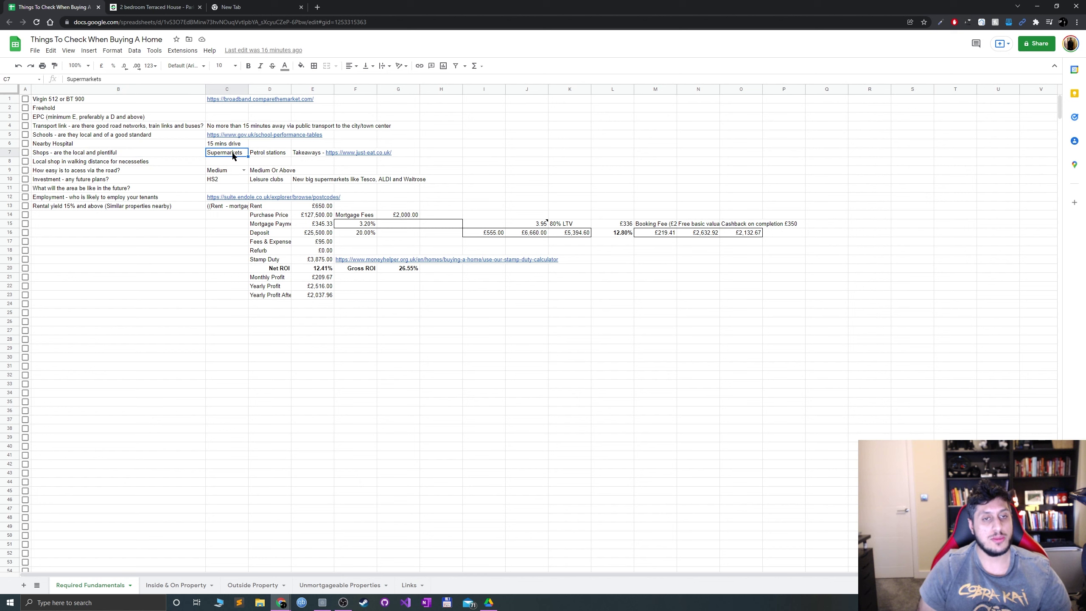
click(273, 153)
click(306, 155)
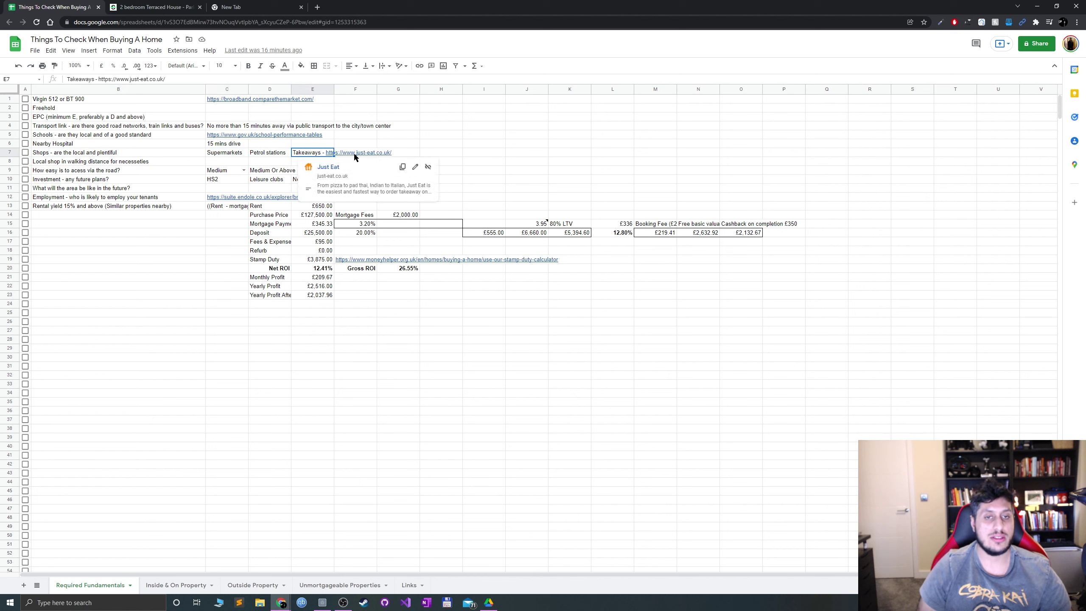
click(151, 264)
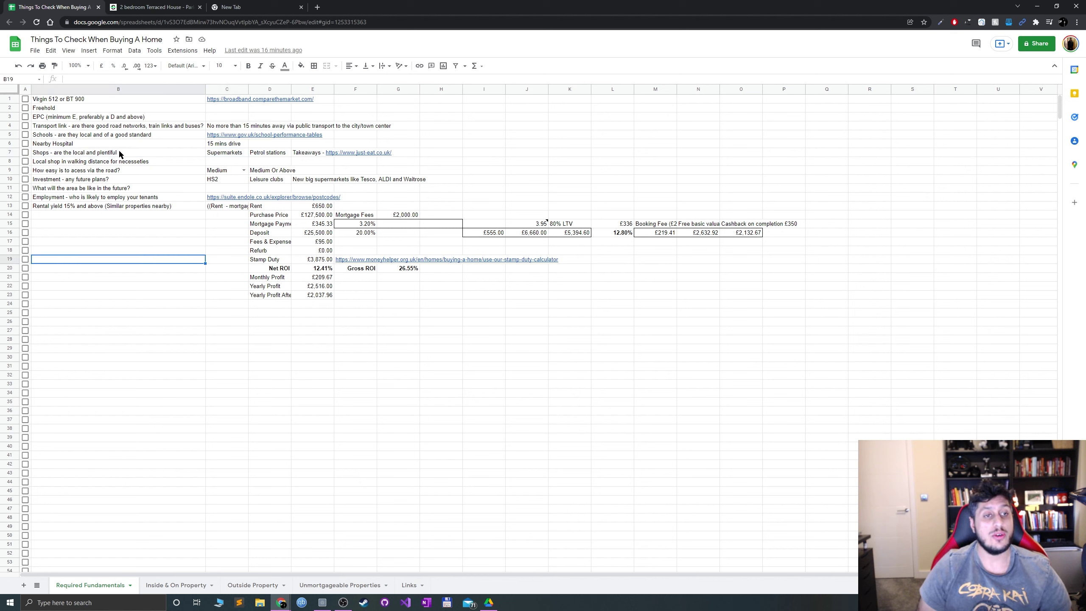
click(118, 150)
click(88, 128)
click(152, 278)
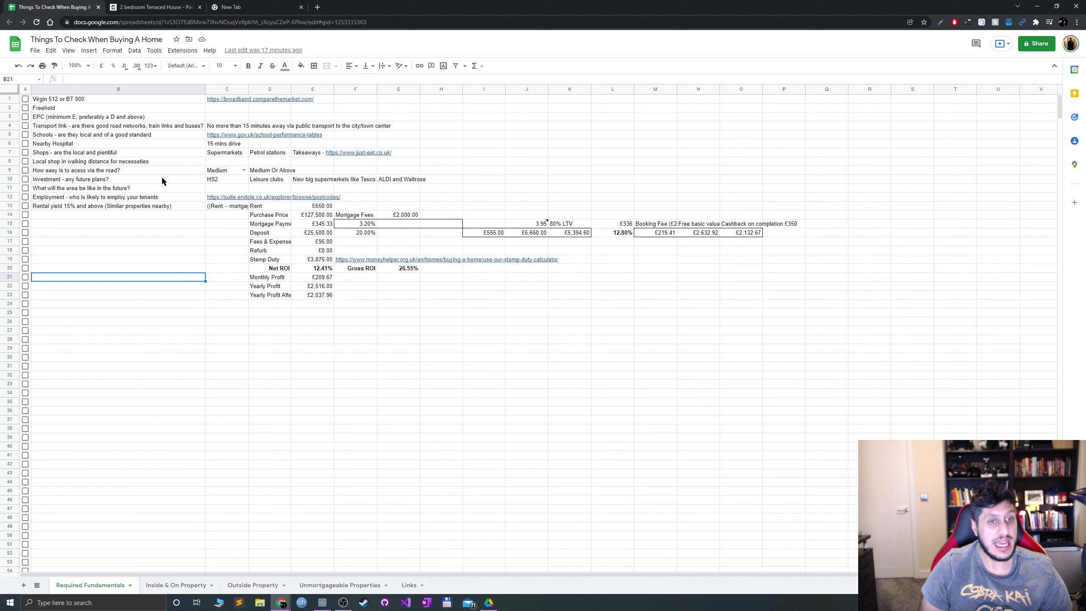
Inspect the road access rating options and the checklist's notes on investment and the area's future
click(244, 170)
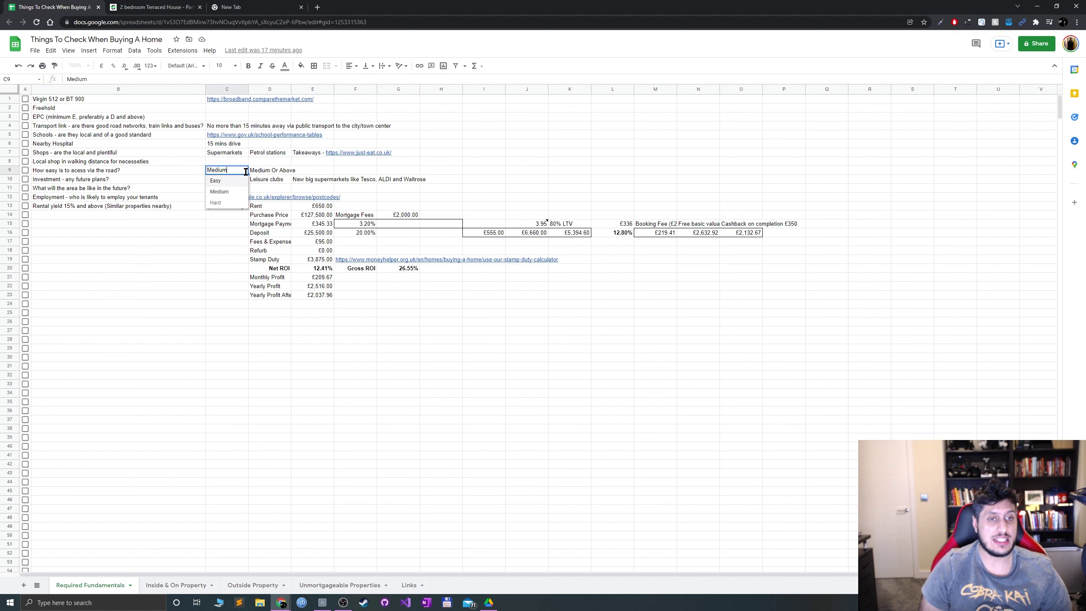
click(286, 170)
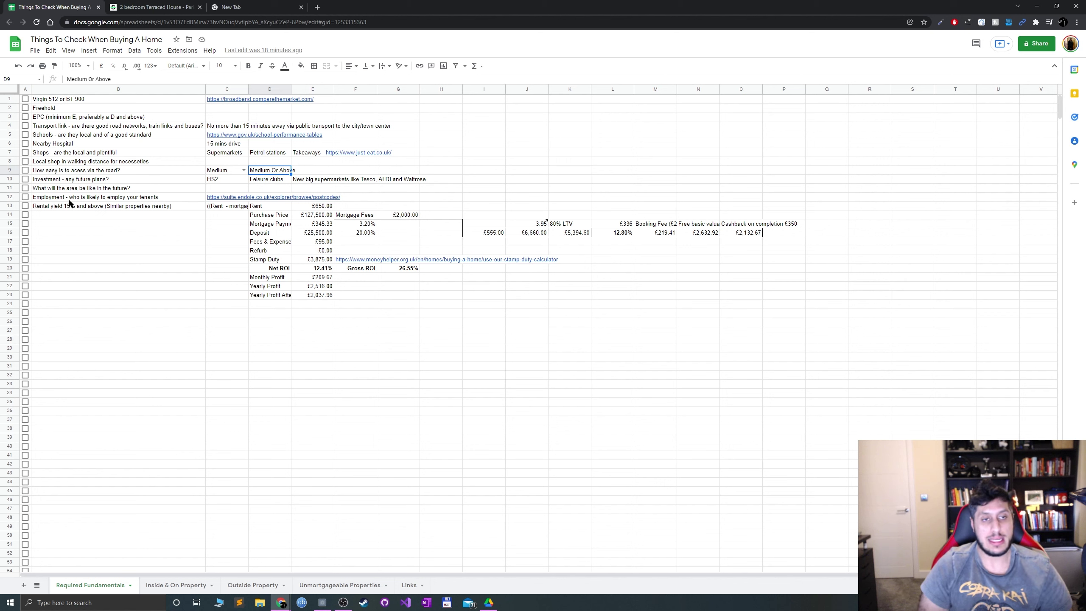
click(221, 181)
click(273, 180)
click(305, 180)
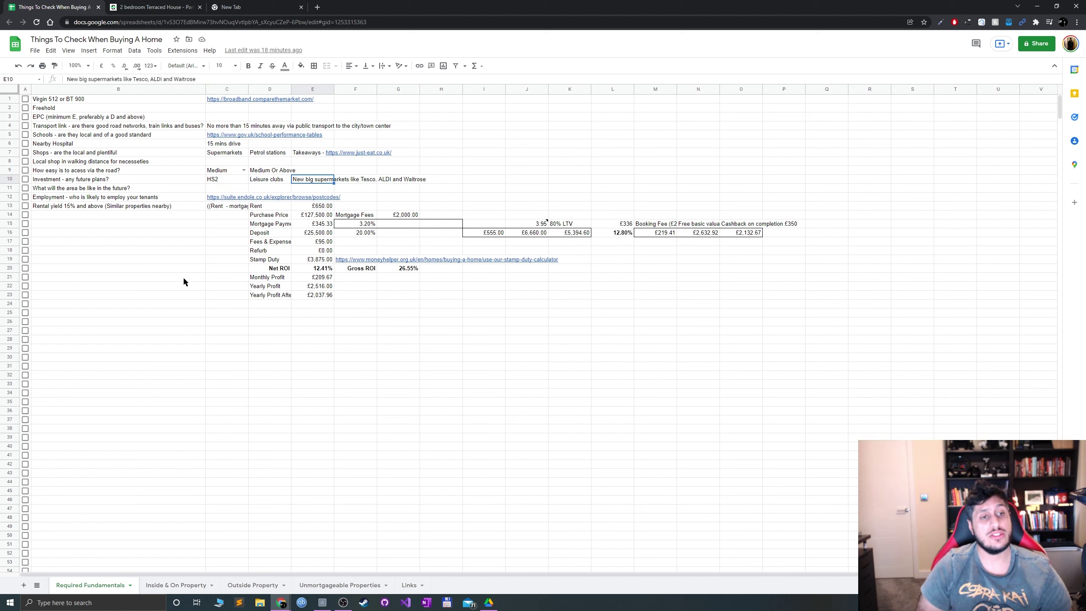
drag(65, 189, 139, 193)
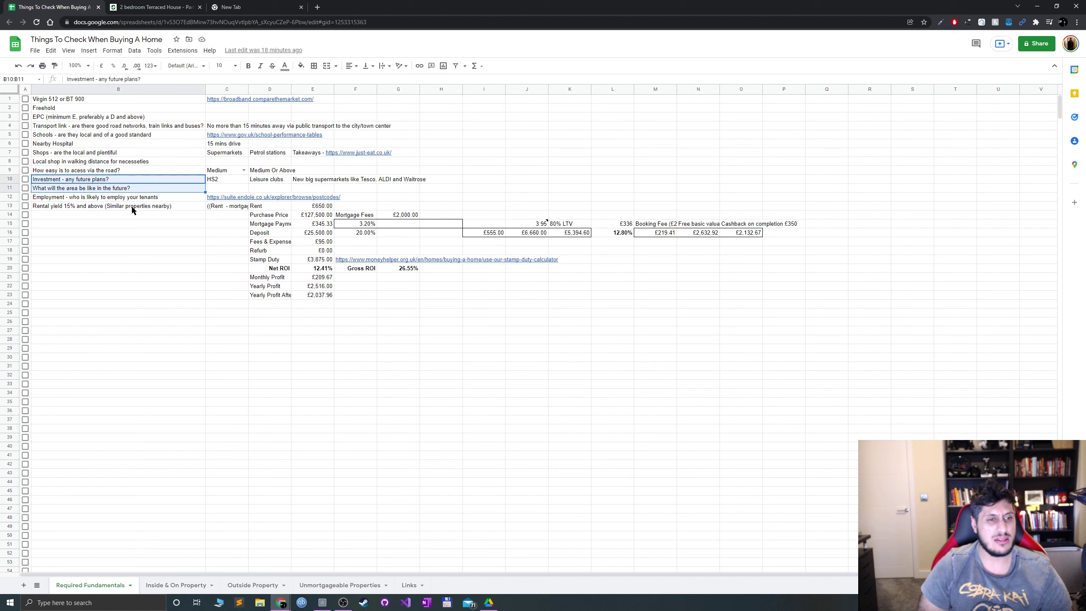
Open the employment criterion's Endole link and browse companies by postcode through Cambridge, CB10 and CB10 2 to CB10 2AA
click(128, 197)
click(213, 198)
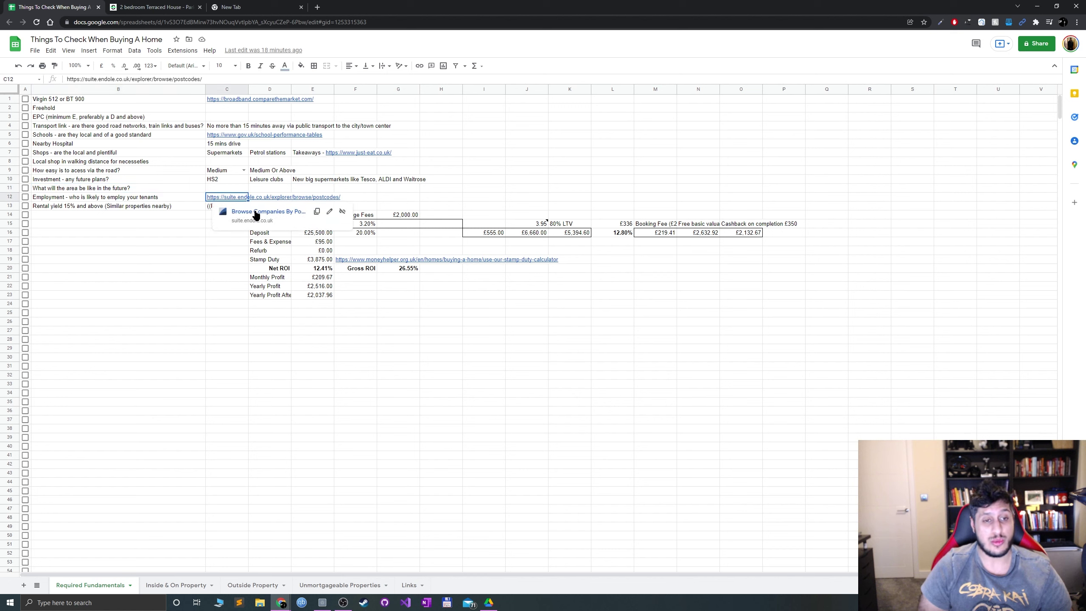
click(231, 212)
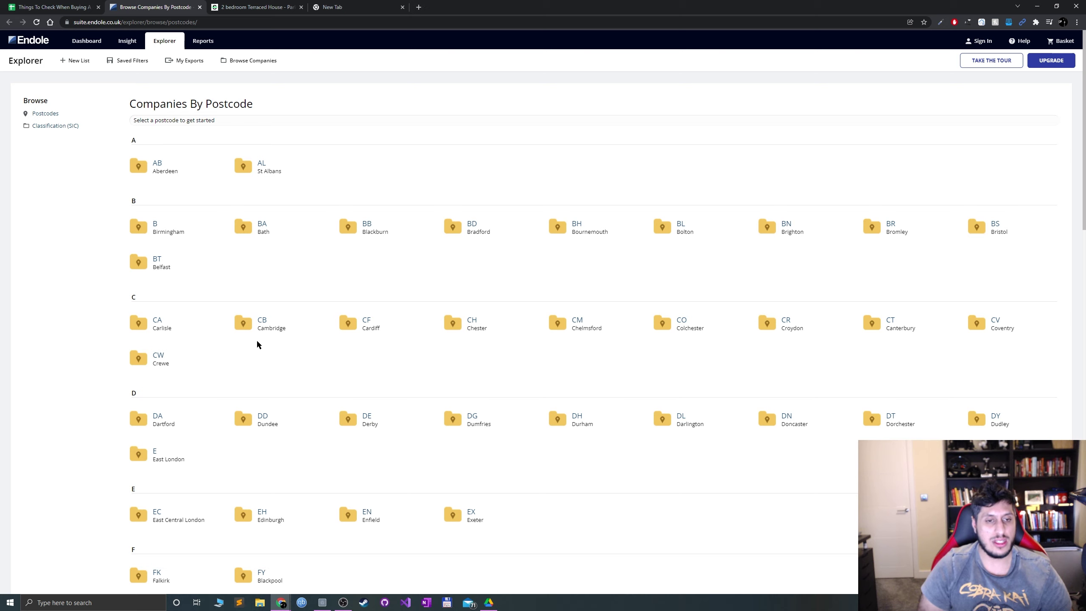
click(259, 325)
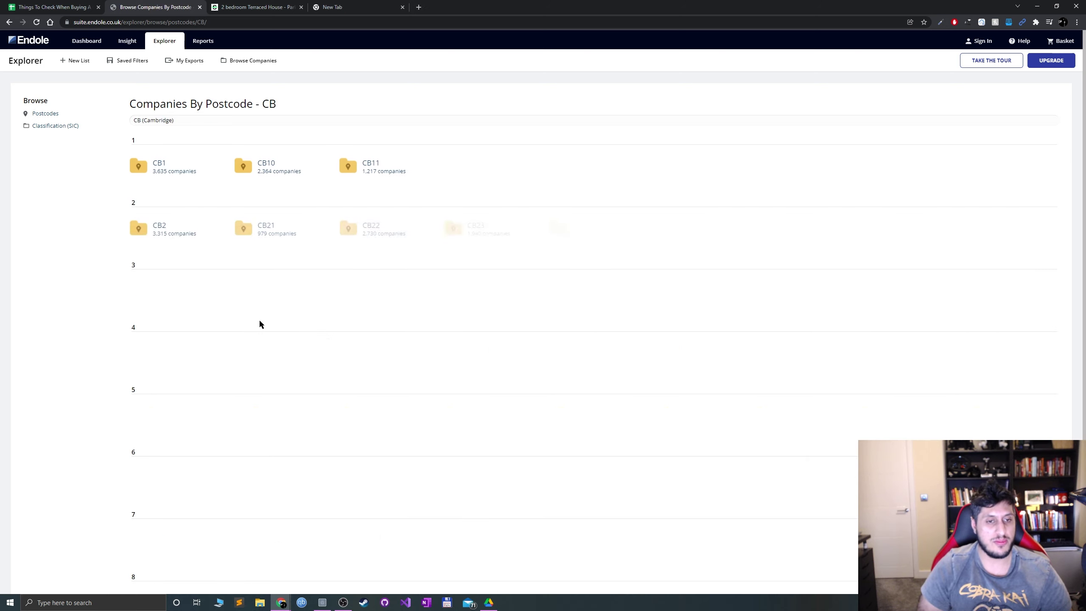
click(270, 165)
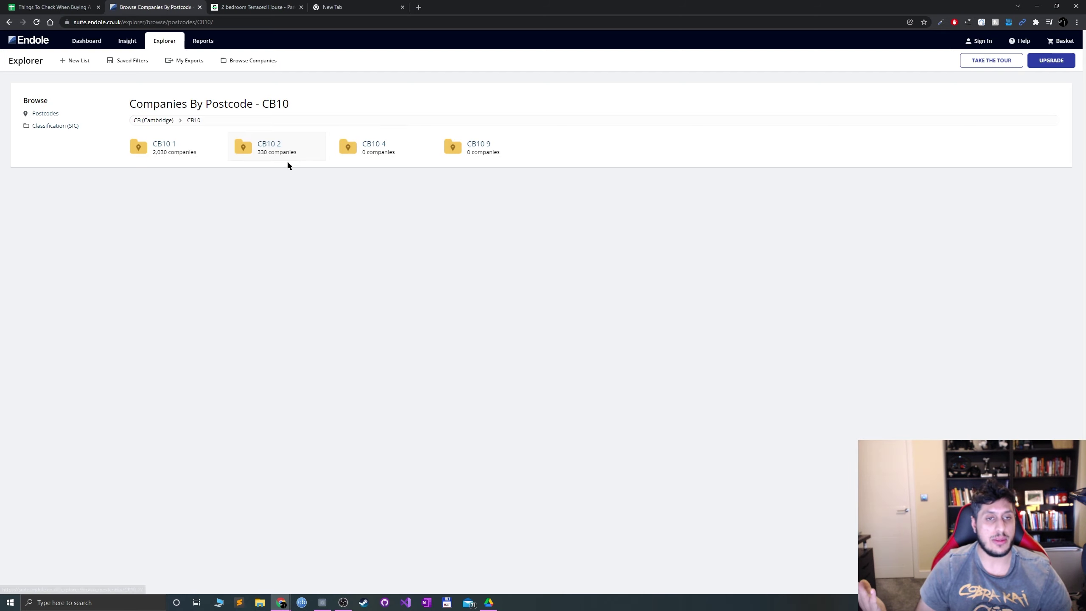
click(262, 148)
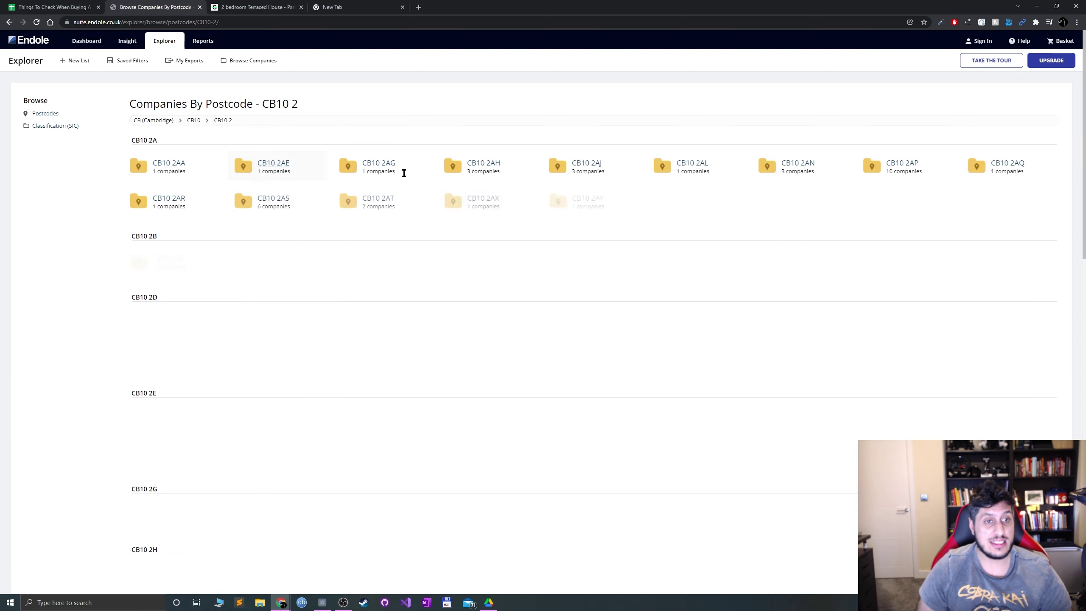
click(174, 167)
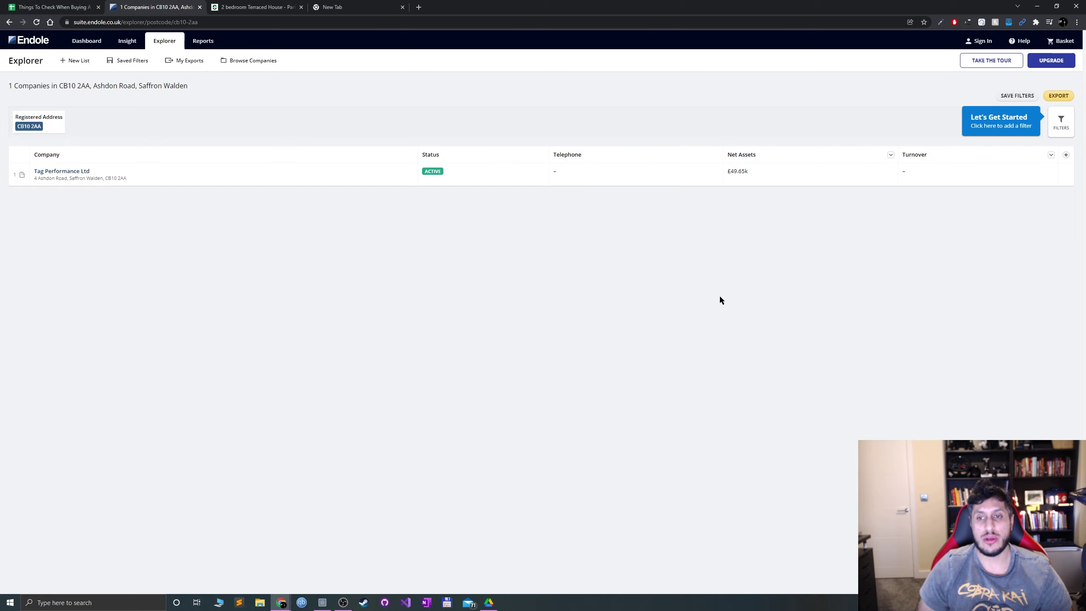
Return to the checklist, close the Endole page, and look over the rental yield criterion's calculation block
click(81, 5)
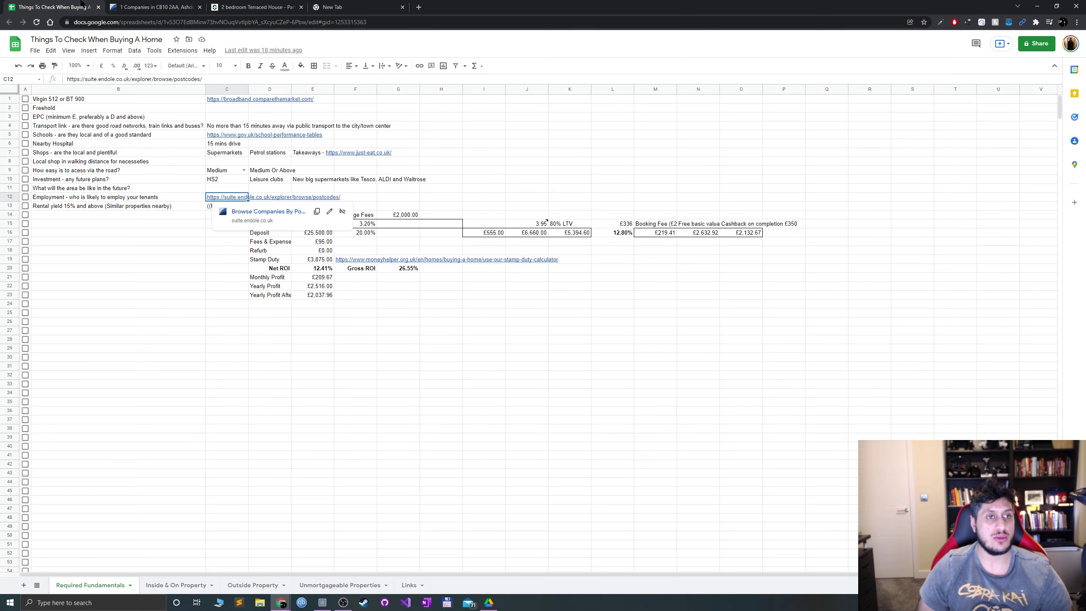
middle_click(156, 6)
click(112, 214)
click(111, 207)
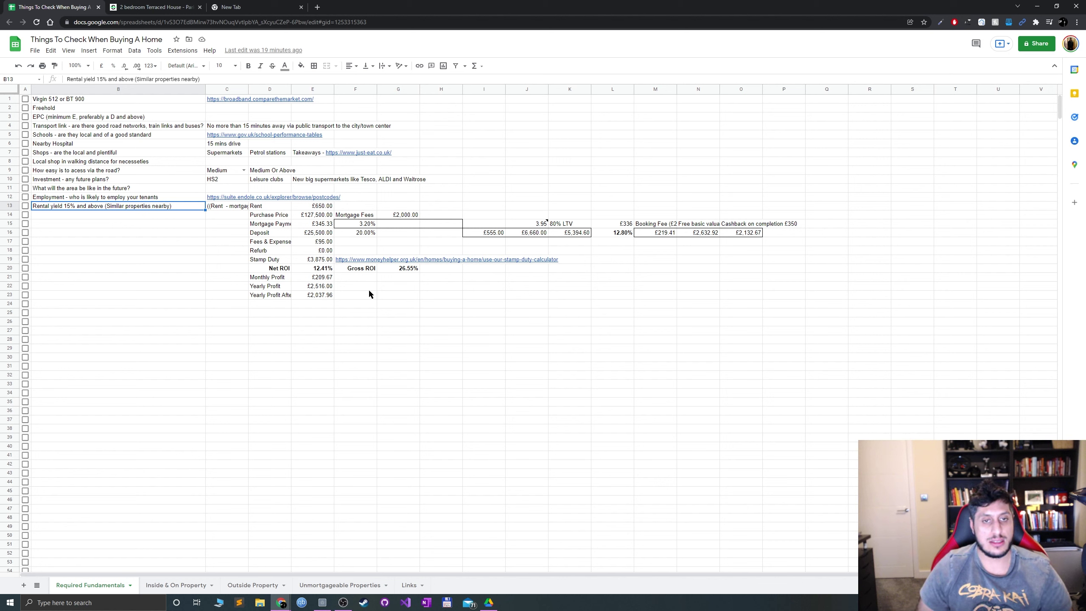
click(523, 234)
click(487, 224)
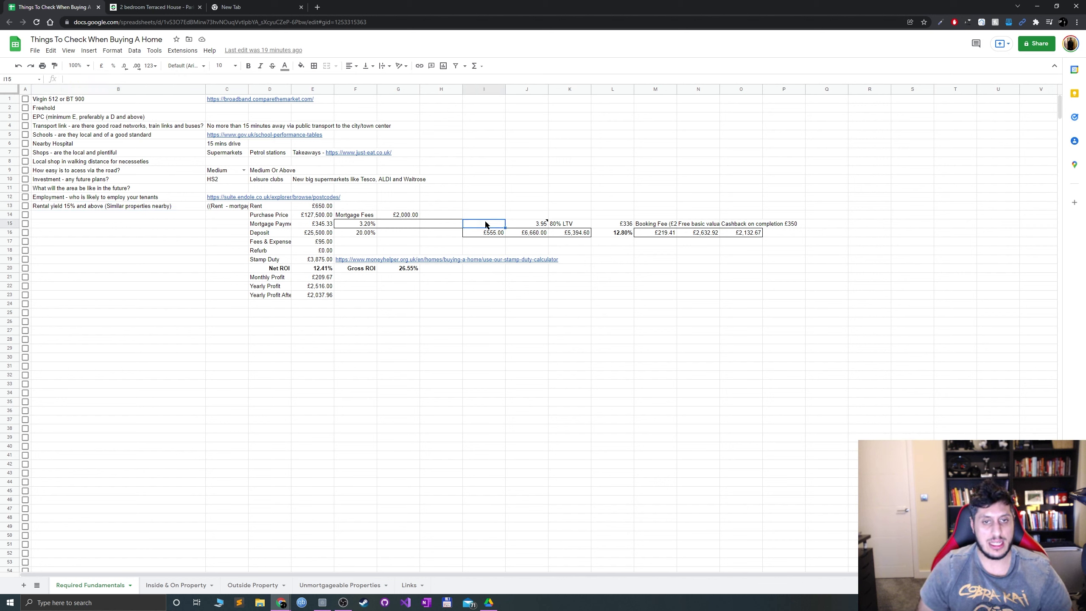
drag(311, 205, 349, 301)
click(350, 302)
Examine the rent, purchase price, mortgage fees and mortgage payment figures, plus the neighbouring alternative mortgage calculations
click(311, 207)
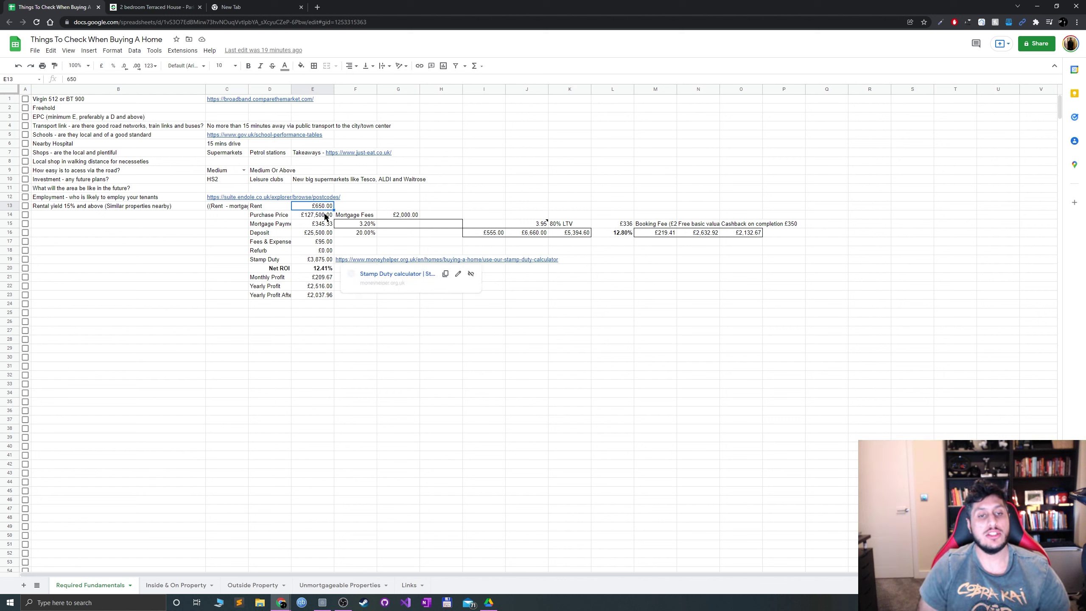
click(319, 217)
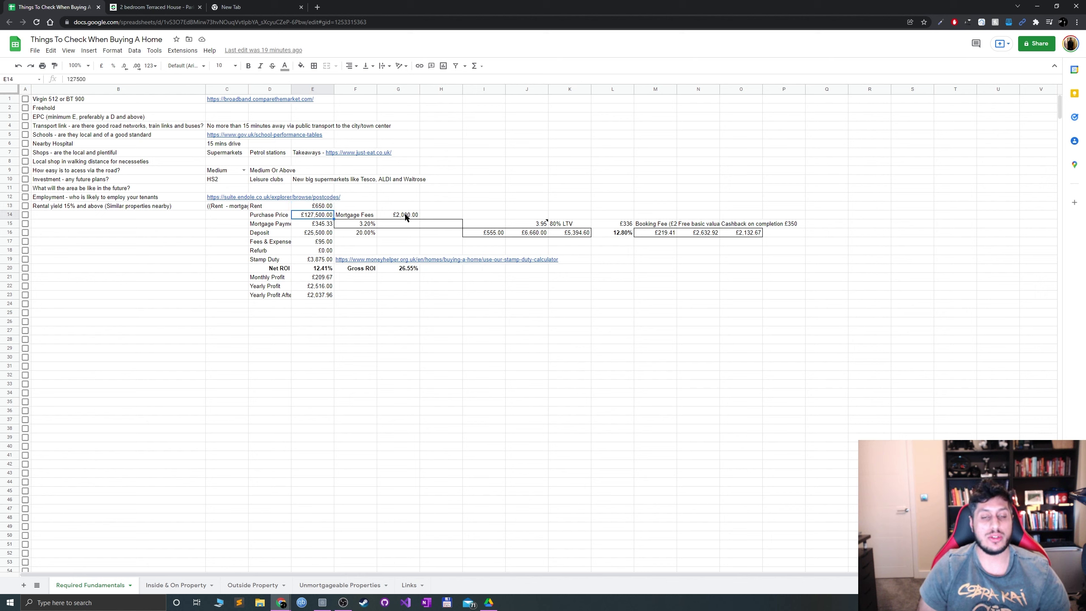
click(406, 215)
drag(527, 196, 802, 304)
click(517, 355)
click(316, 224)
drag(337, 209, 336, 356)
drag(483, 223, 819, 305)
click(819, 306)
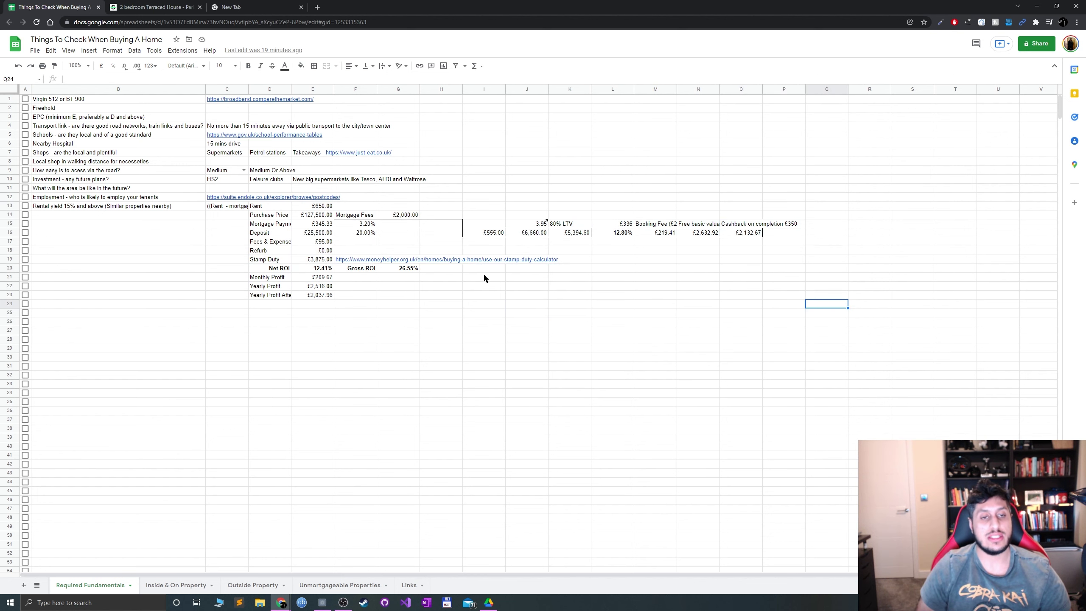
Examine the deposit, fees and expenses, refurb and stamp duty figures in the rental yield calculation
click(276, 234)
click(326, 234)
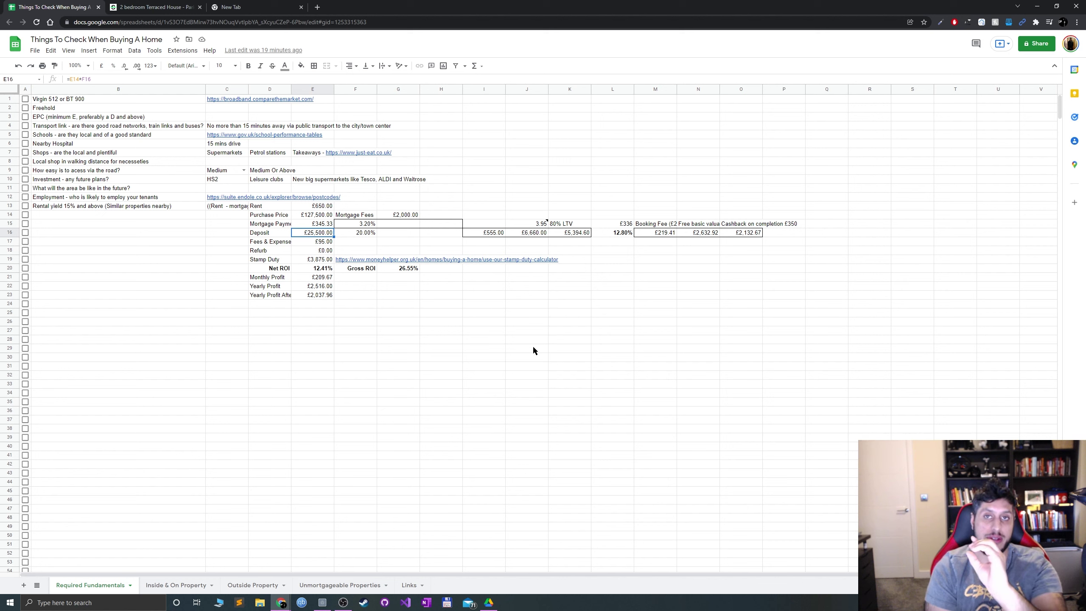
click(263, 242)
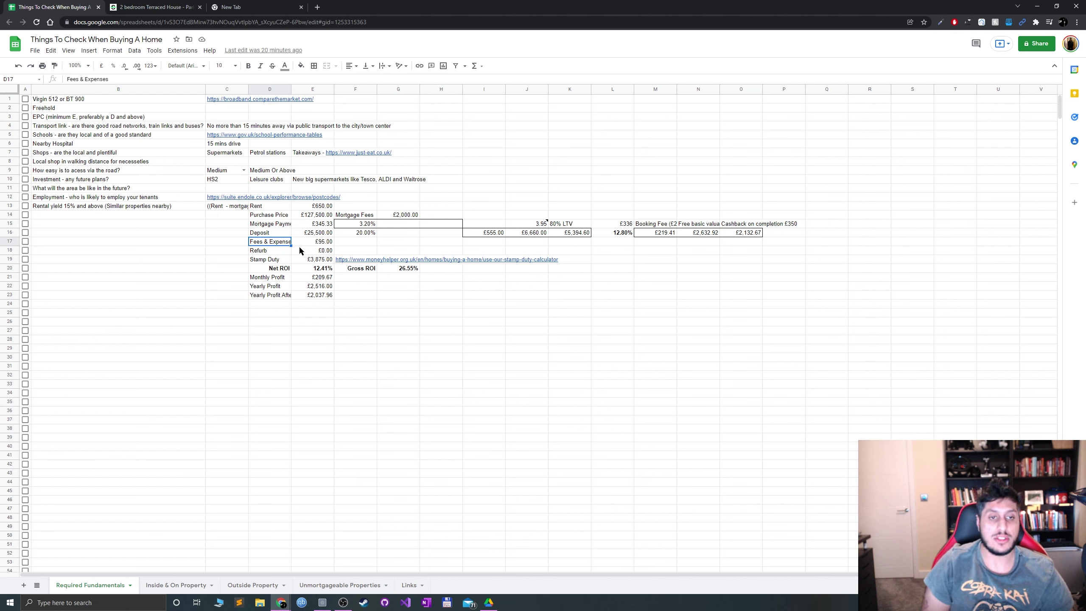
click(301, 241)
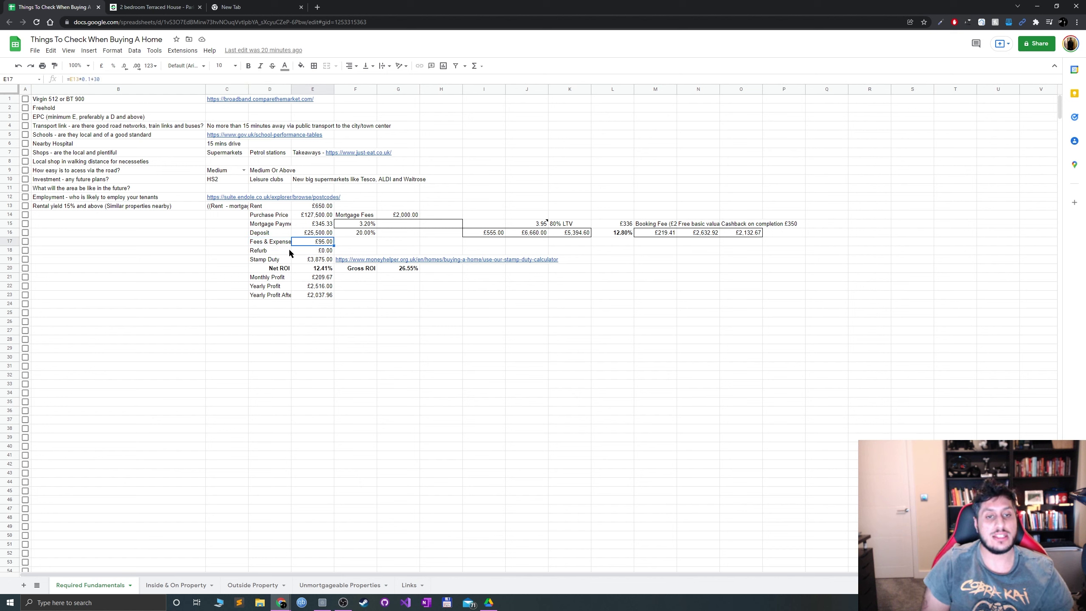
click(330, 253)
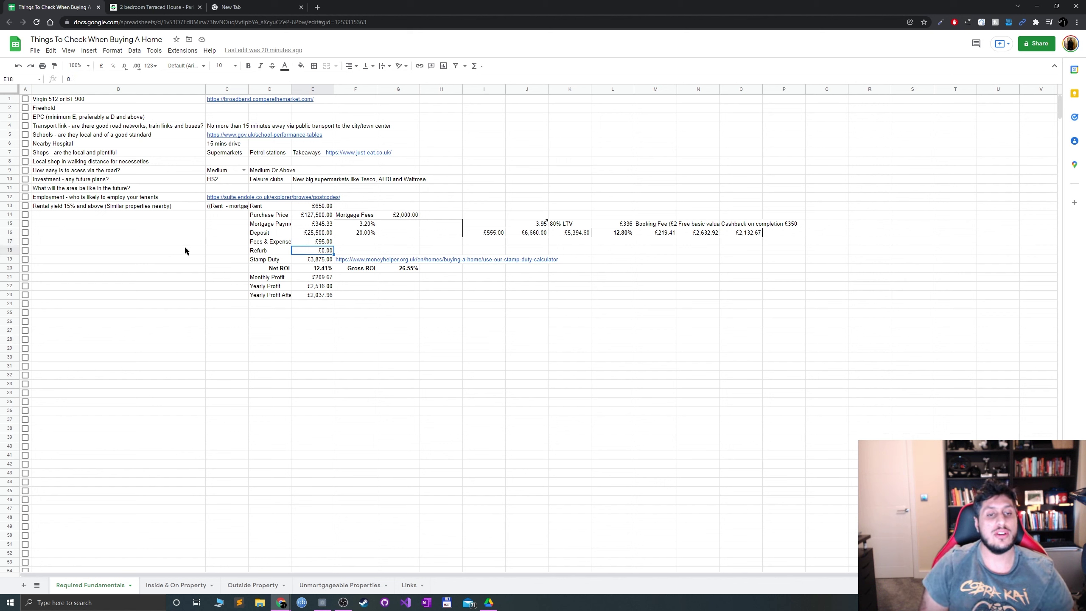
click(311, 262)
click(346, 261)
click(397, 321)
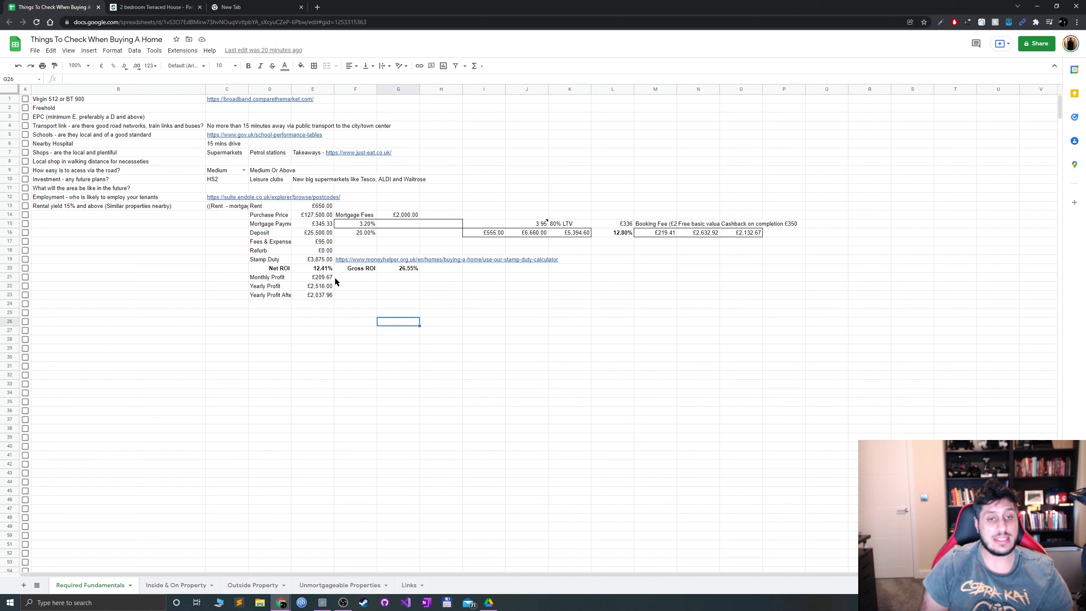
Look over the ROI and profit results, the main calculation block and the neighbouring alternative mortgage block
drag(300, 277, 317, 296)
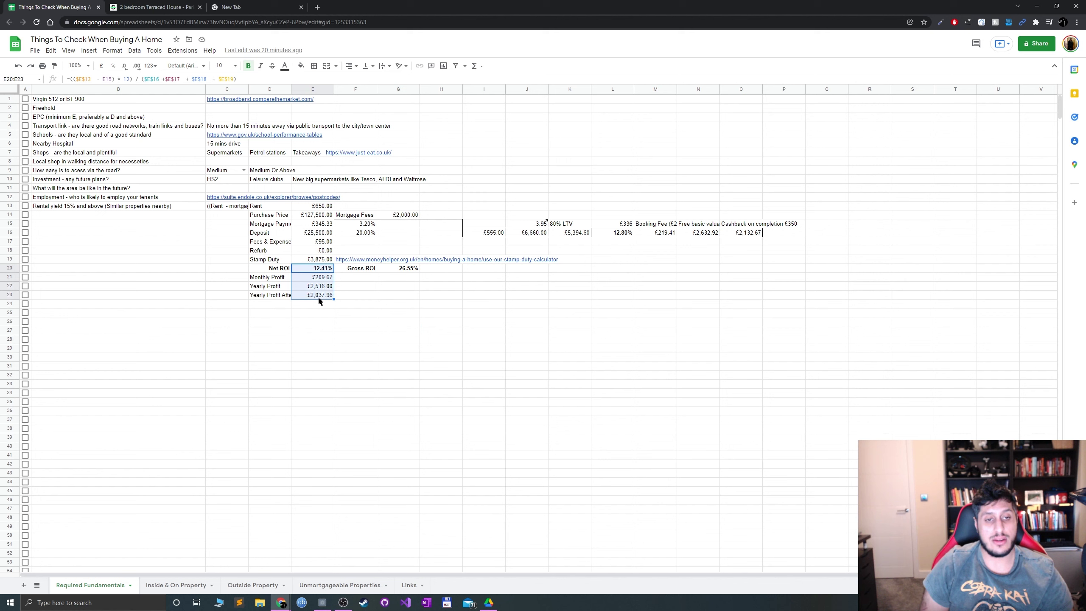
click(409, 322)
drag(274, 198, 397, 324)
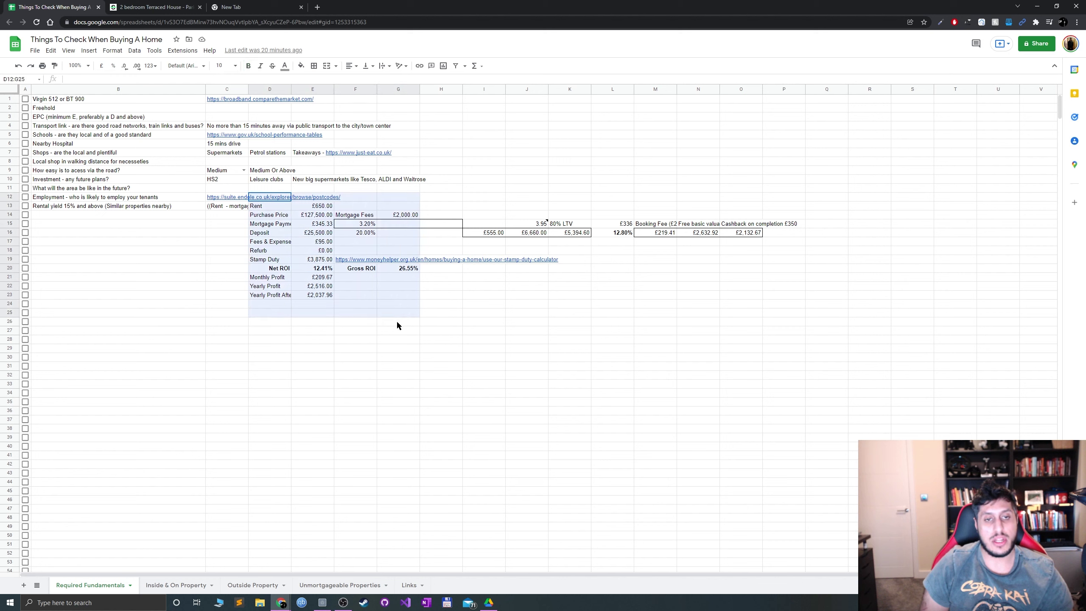
click(396, 323)
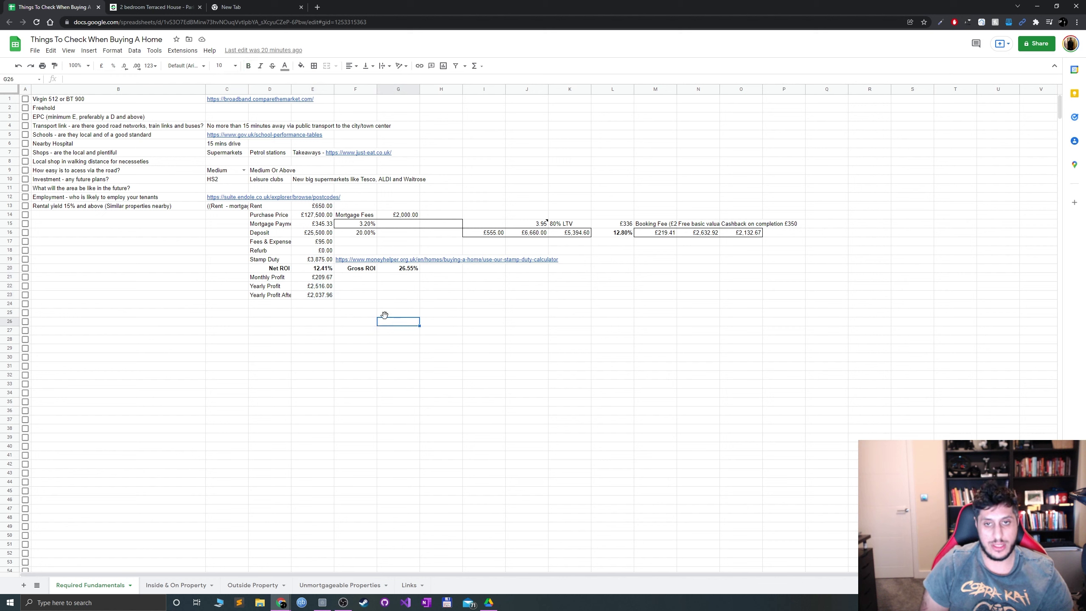
drag(449, 190, 717, 360)
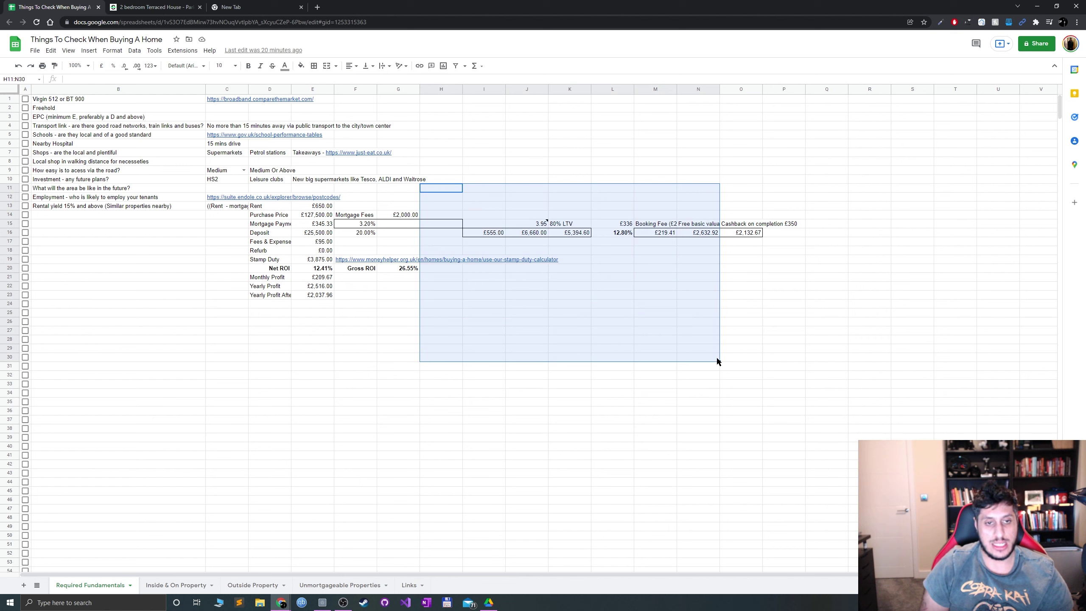
click(708, 360)
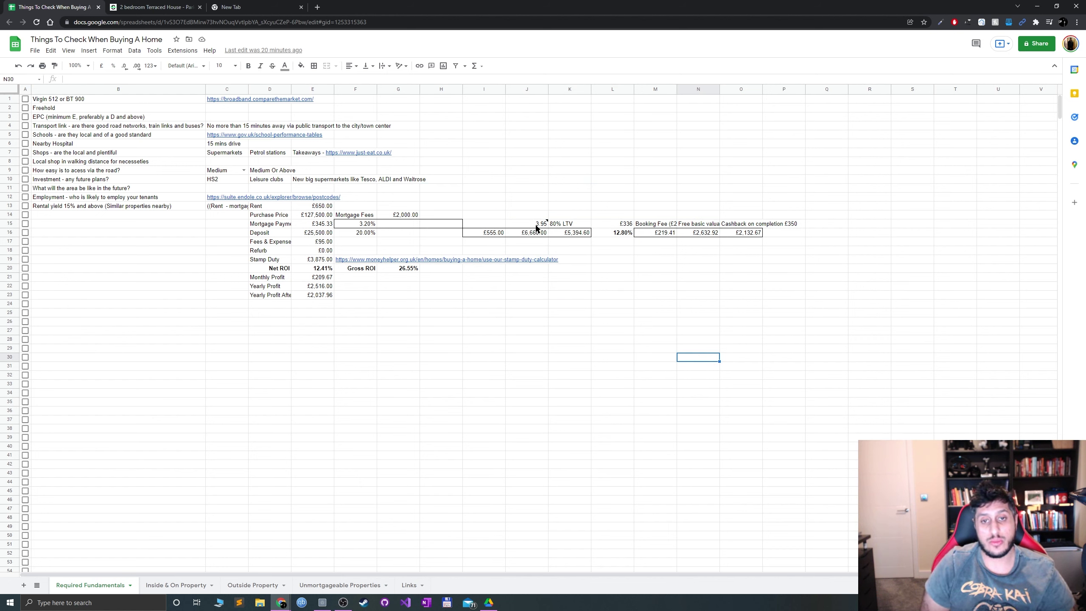
Inspect the alternative mortgage's rate and net return formula, and compare them with the main calculation's Gross ROI formula
click(538, 246)
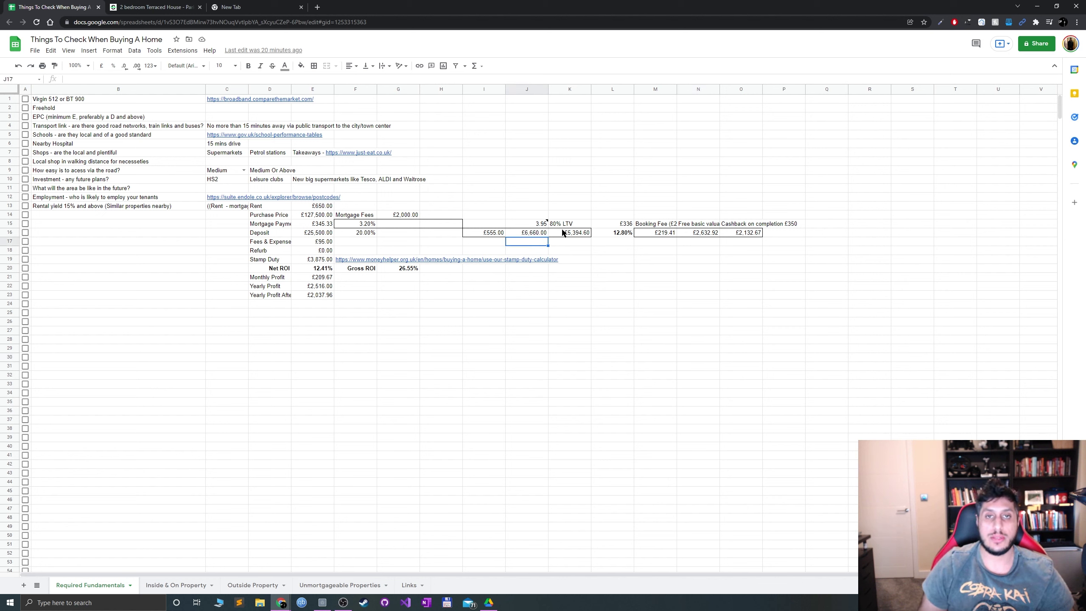
click(563, 252)
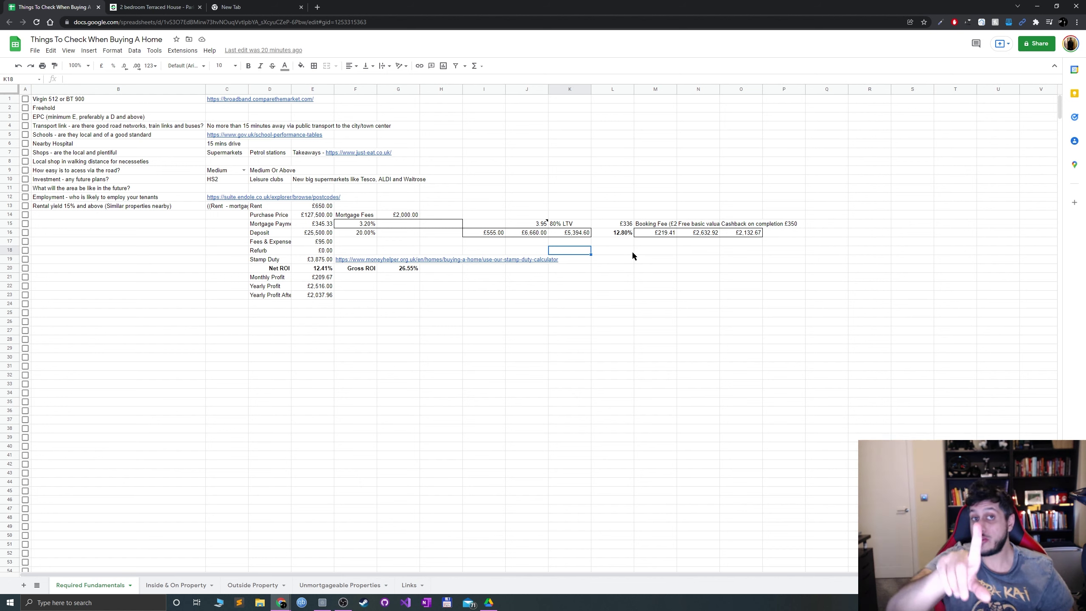
click(621, 236)
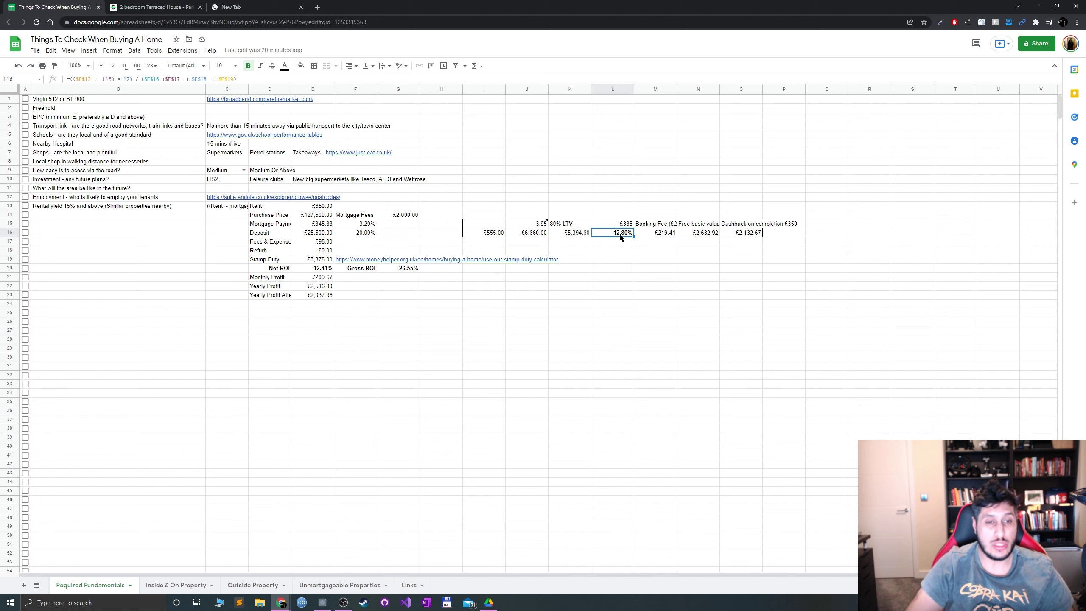
double_click(620, 235)
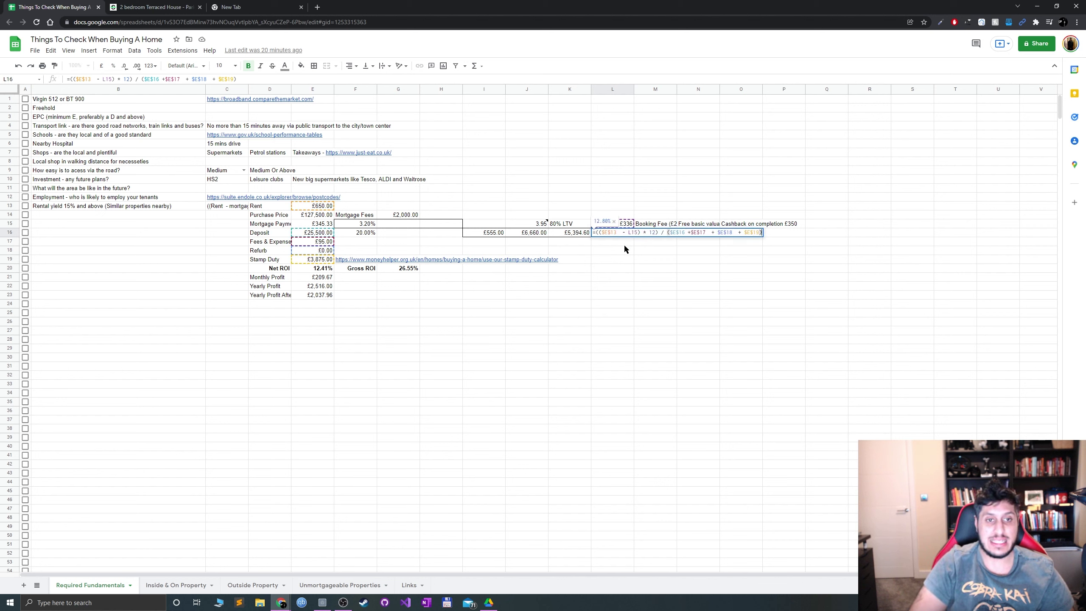
click(628, 260)
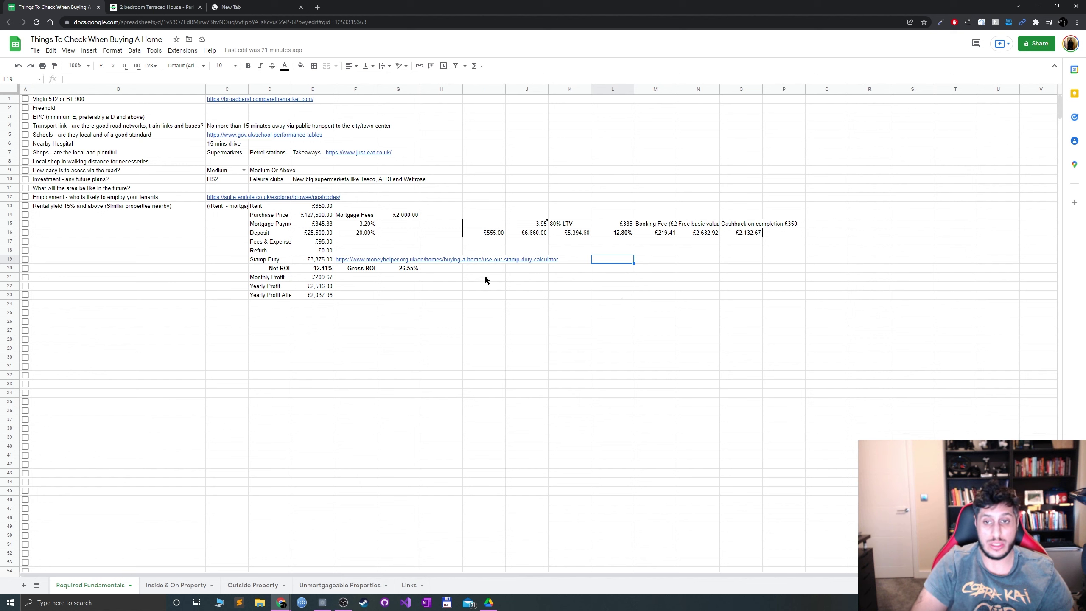
click(393, 270)
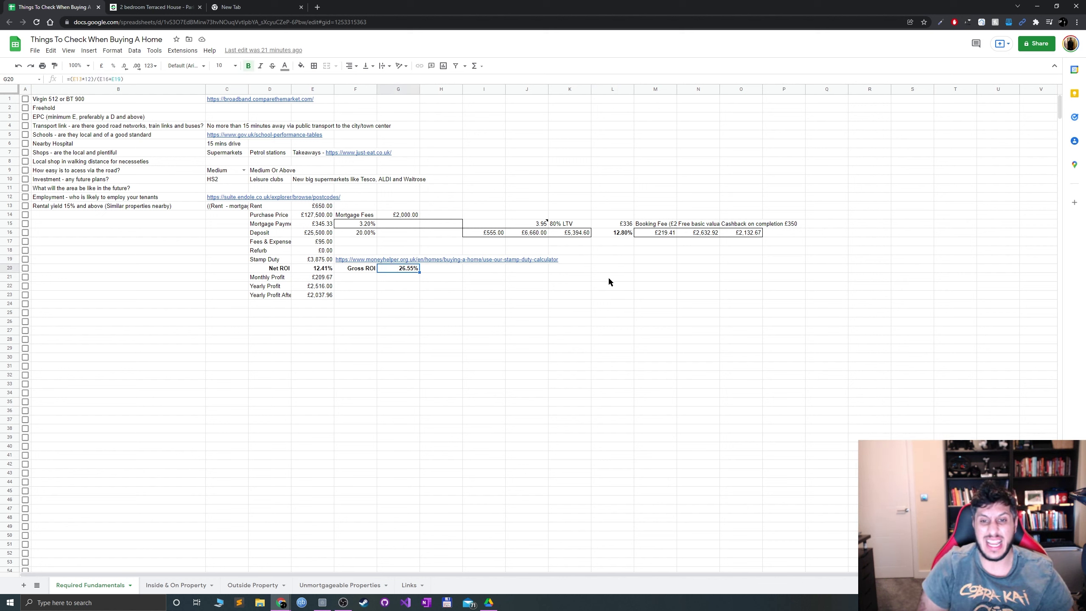
click(653, 263)
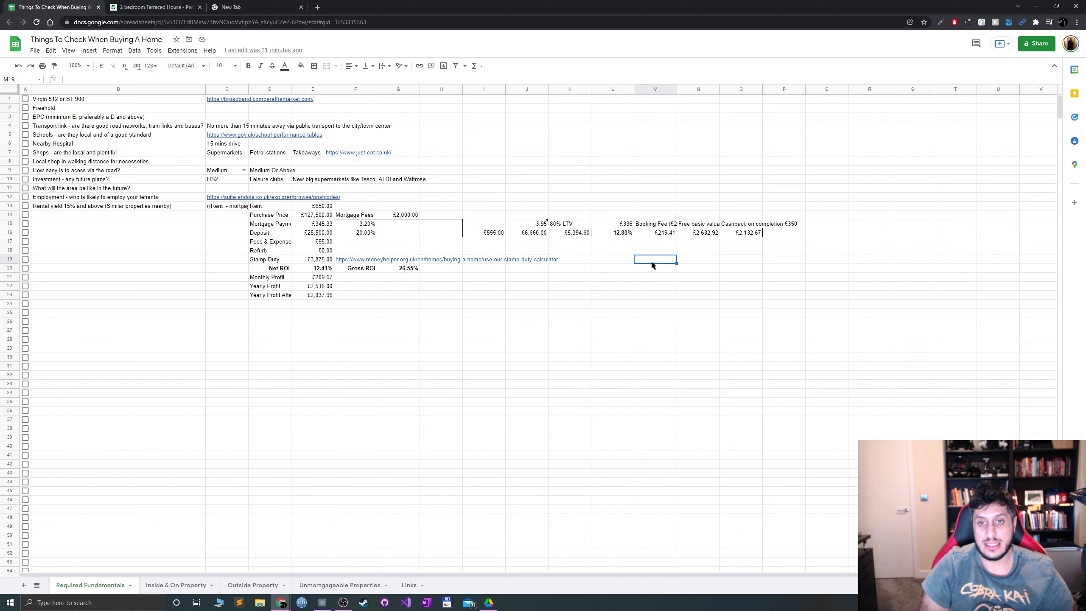
Reword the rental yield criterion in B13 to "Net Rental yield 10% and above (Similar properties nearby)"
double_click(62, 208)
double_click(41, 206)
key(Left)
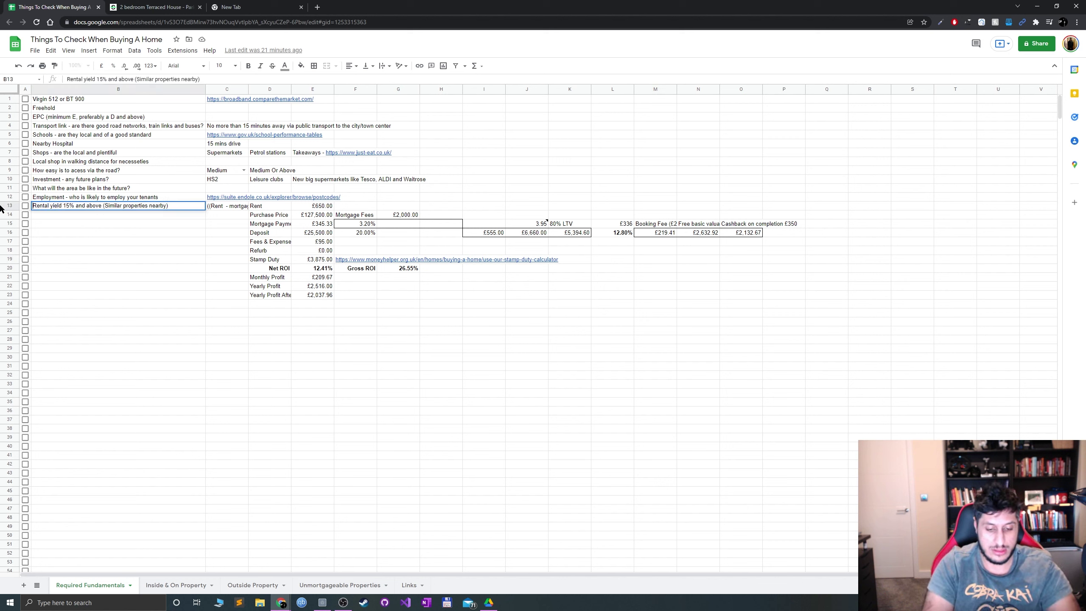
text(Gross)
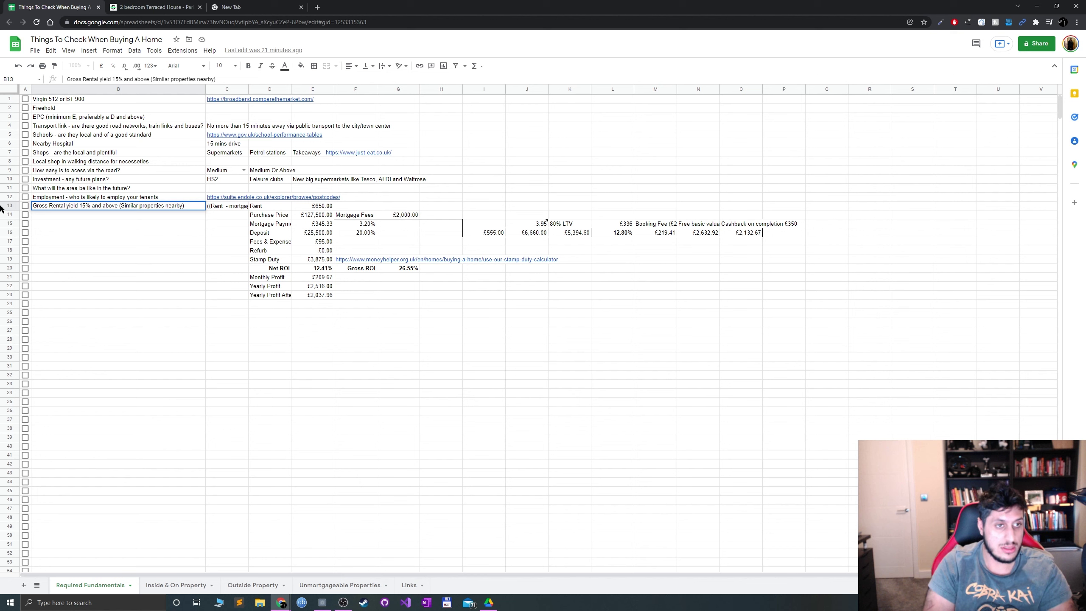
key(ctrl+shift+Left)
text(Net)
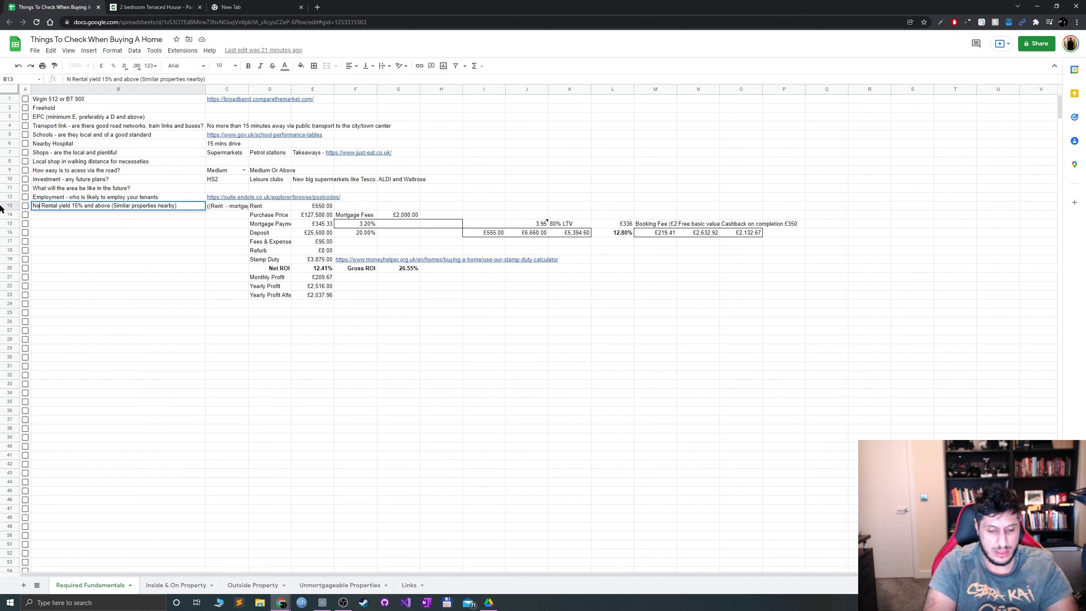
key(BackSpace)
text(0)
key(Return)
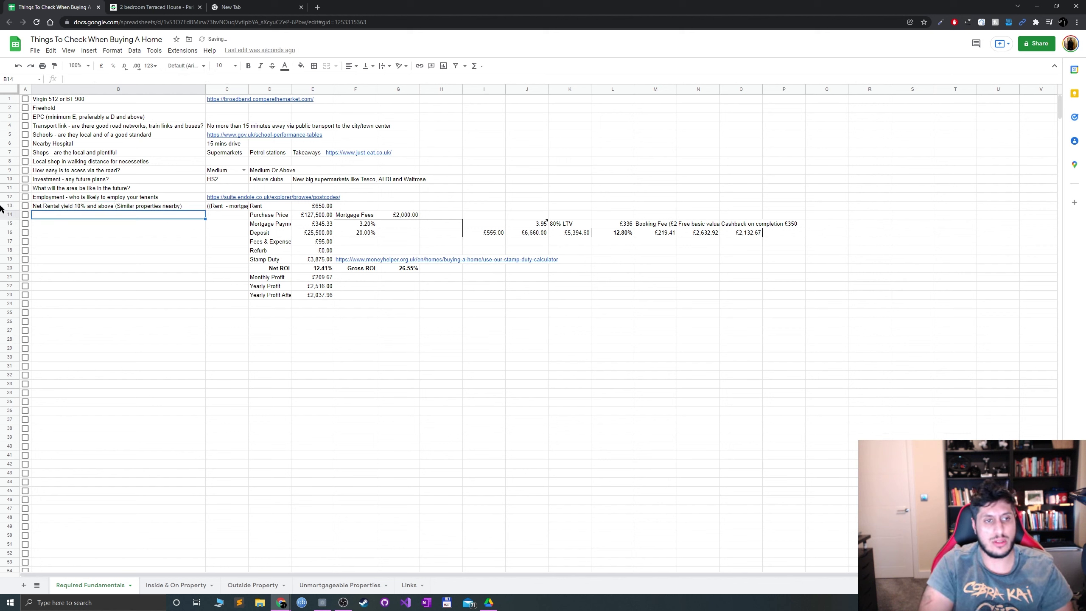
Check the formulas for the alternative mortgage's monthly profit, yearly profit and after-tax yearly profit in row 16
click(647, 332)
click(657, 236)
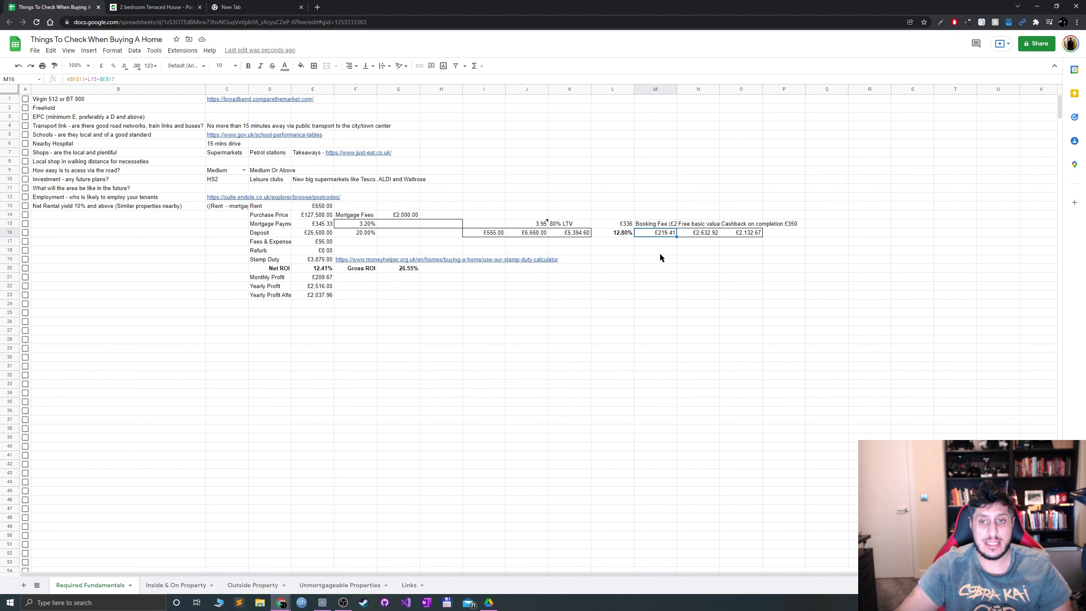
click(697, 235)
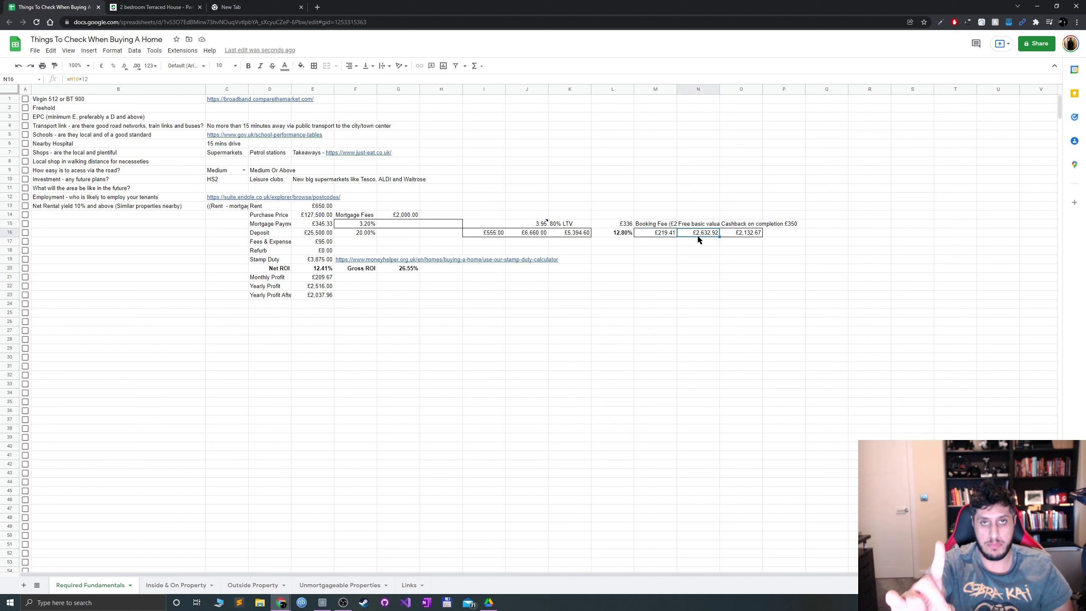
click(743, 236)
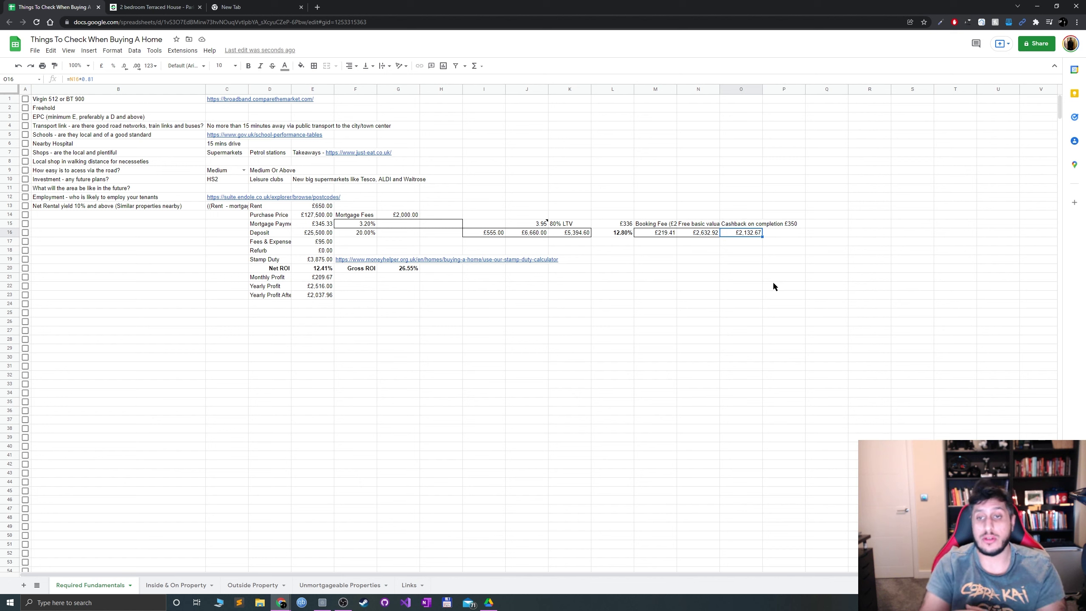
Read the full booking fee, free basic valuation and cashback notes beside the alternative mortgage
double_click(658, 225)
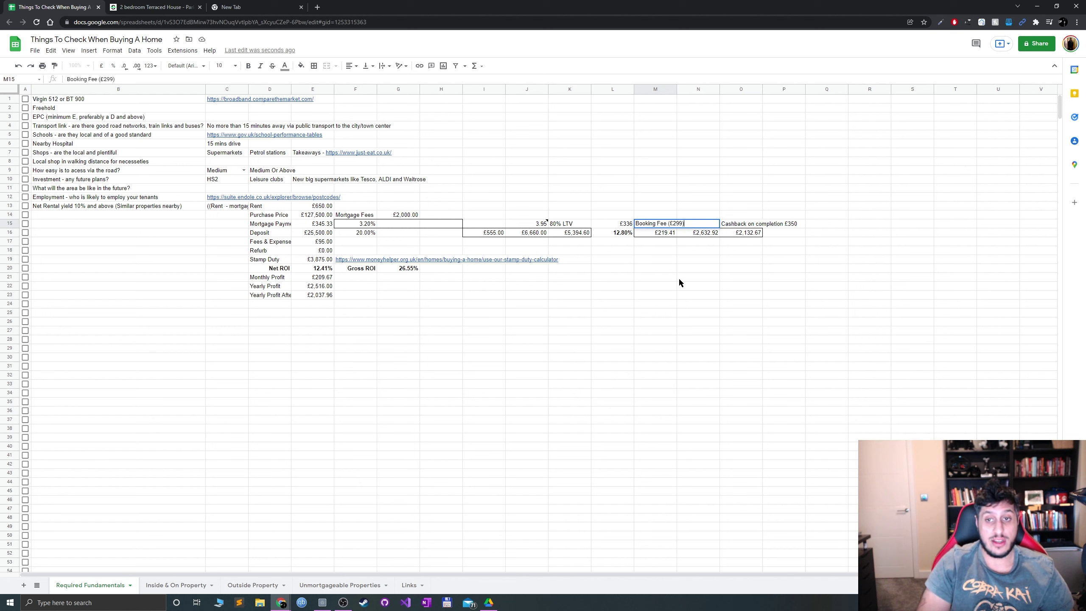
click(652, 262)
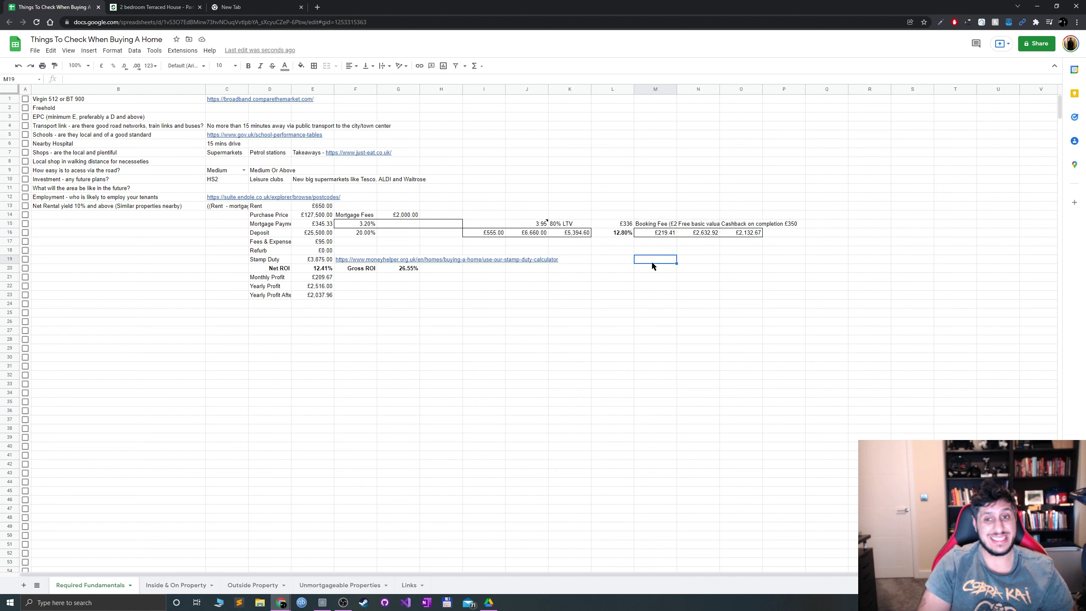
double_click(648, 224)
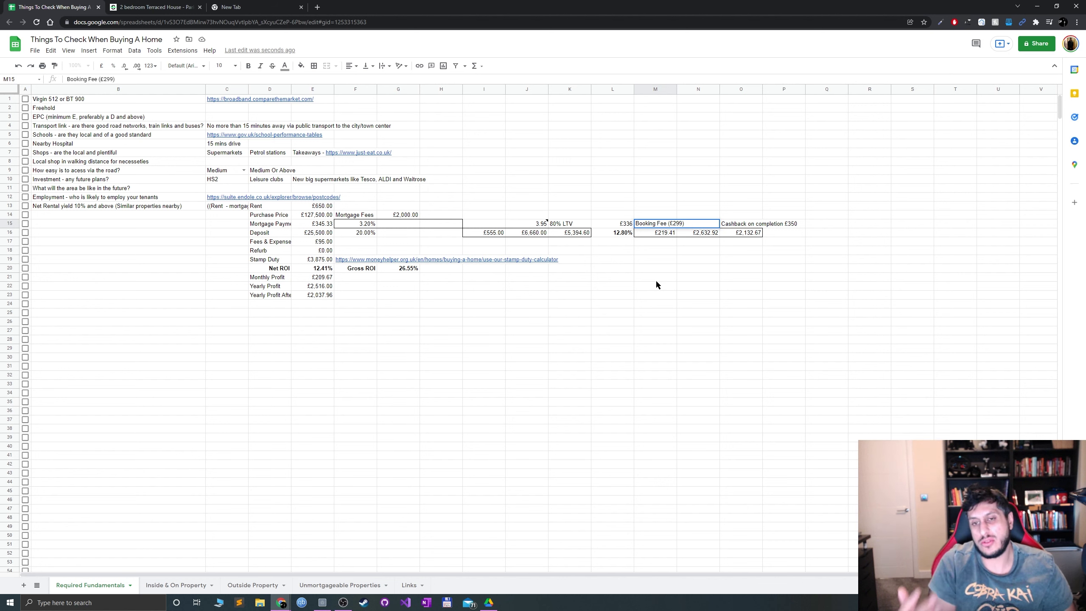
drag(657, 284, 621, 374)
click(695, 448)
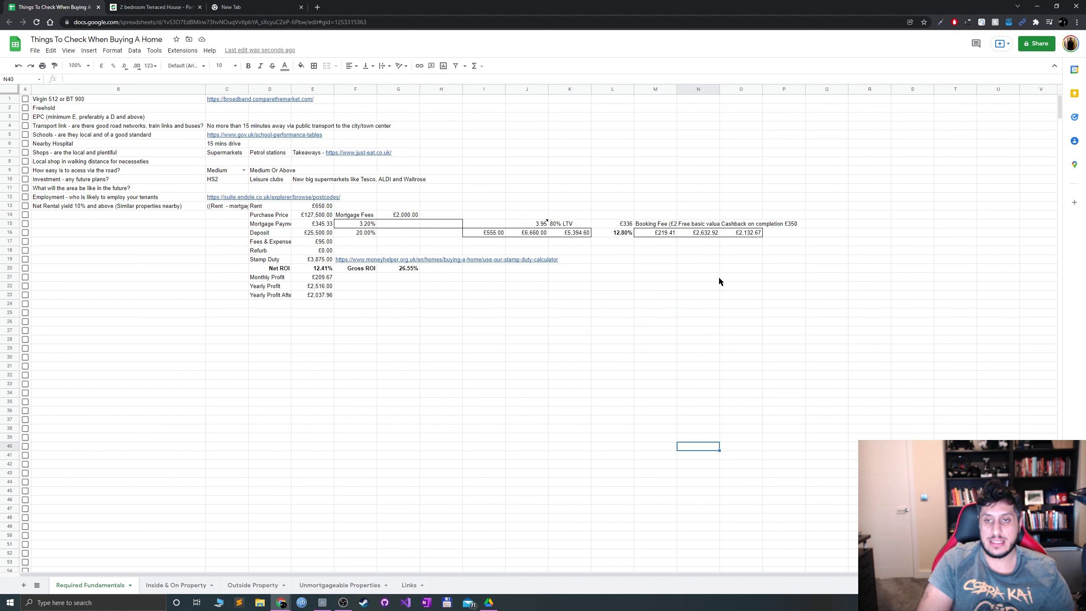
double_click(705, 221)
click(809, 240)
double_click(743, 223)
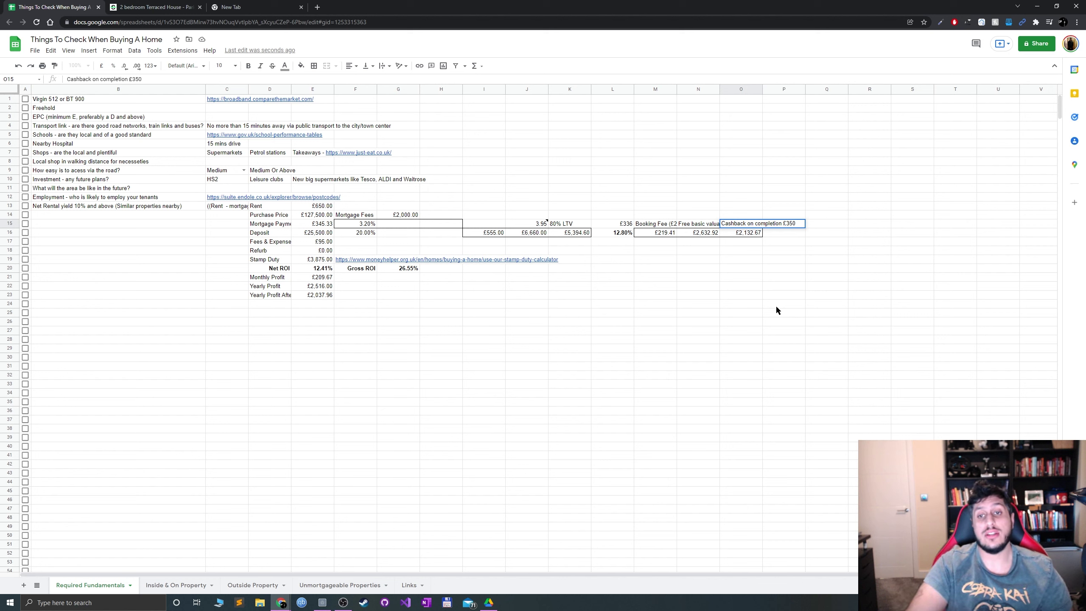
click(659, 223)
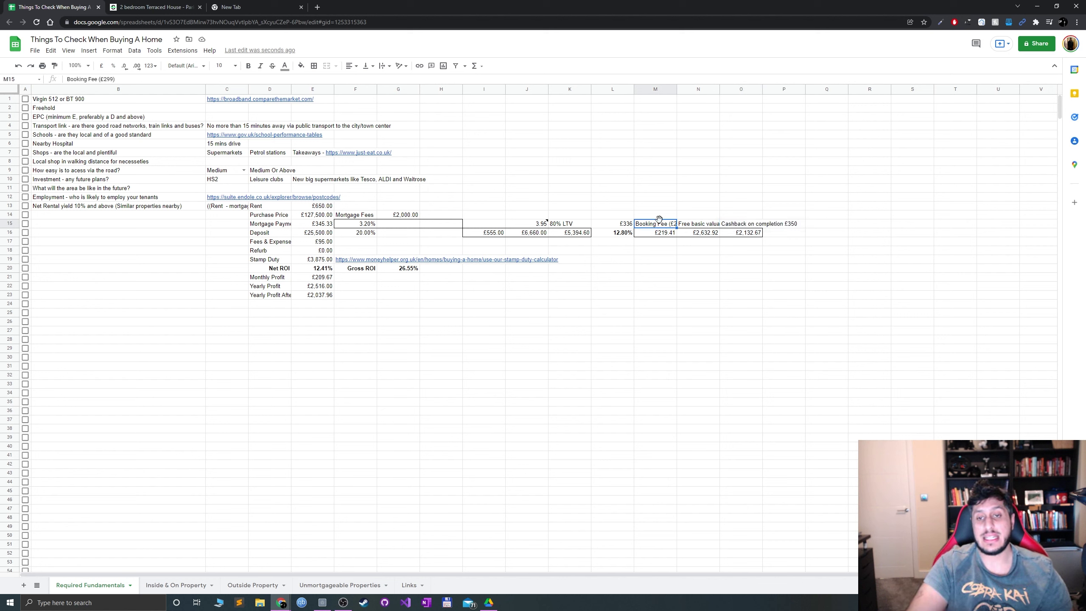
click(698, 276)
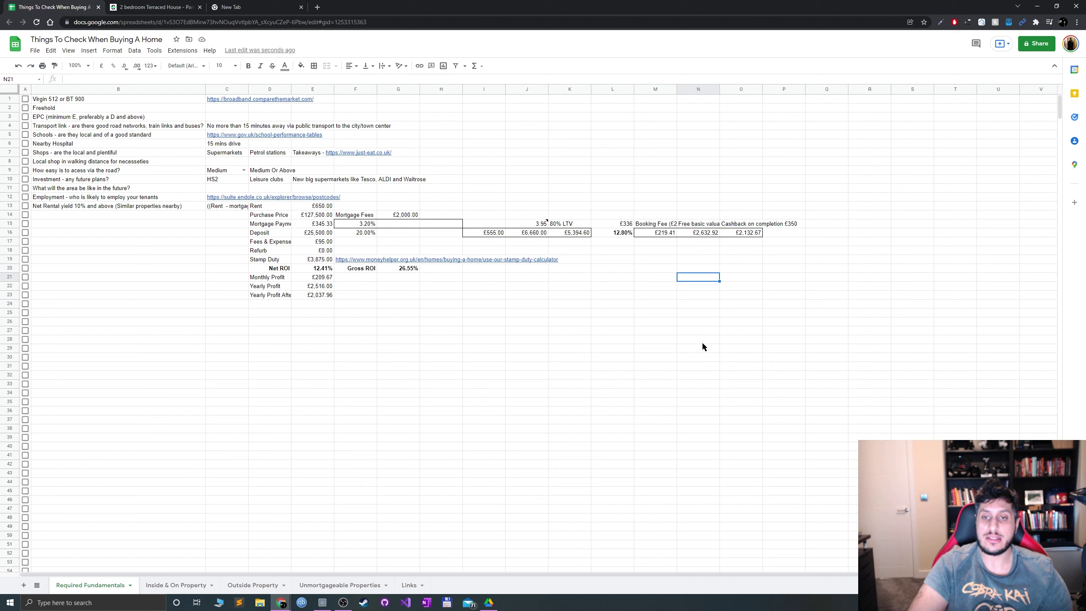
click(786, 365)
click(703, 310)
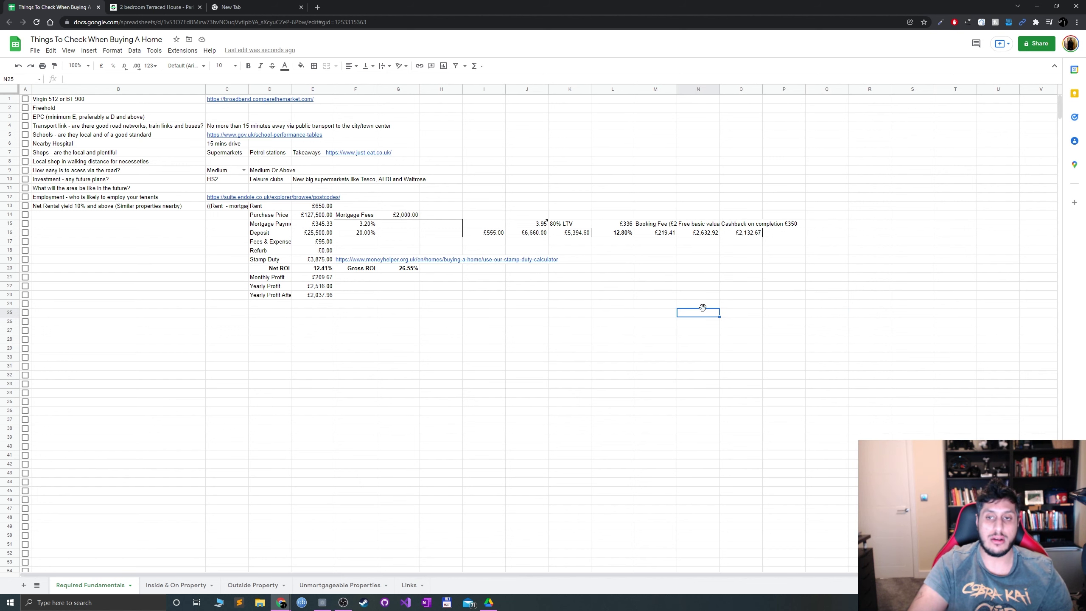
drag(612, 307, 754, 378)
drag(844, 400, 826, 393)
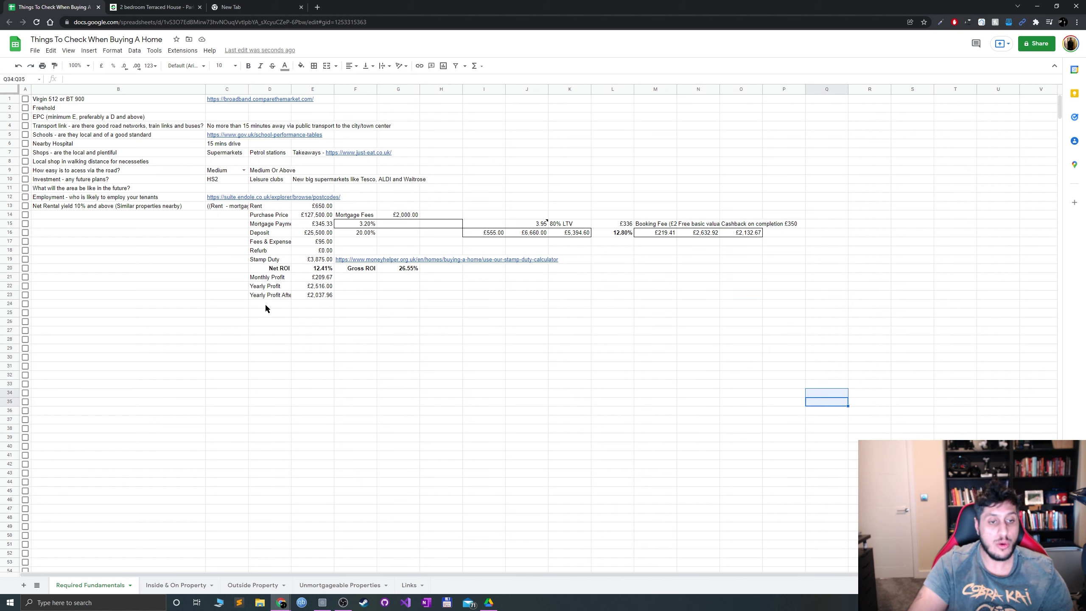